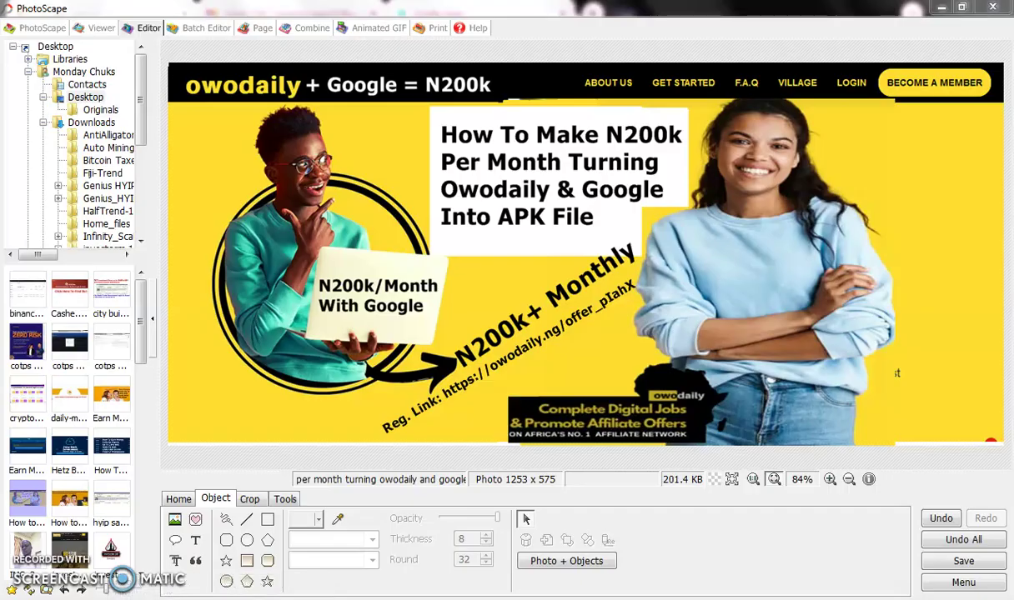
Bring the Chrome window showing the AdMob signup page to the front
click(350, 563)
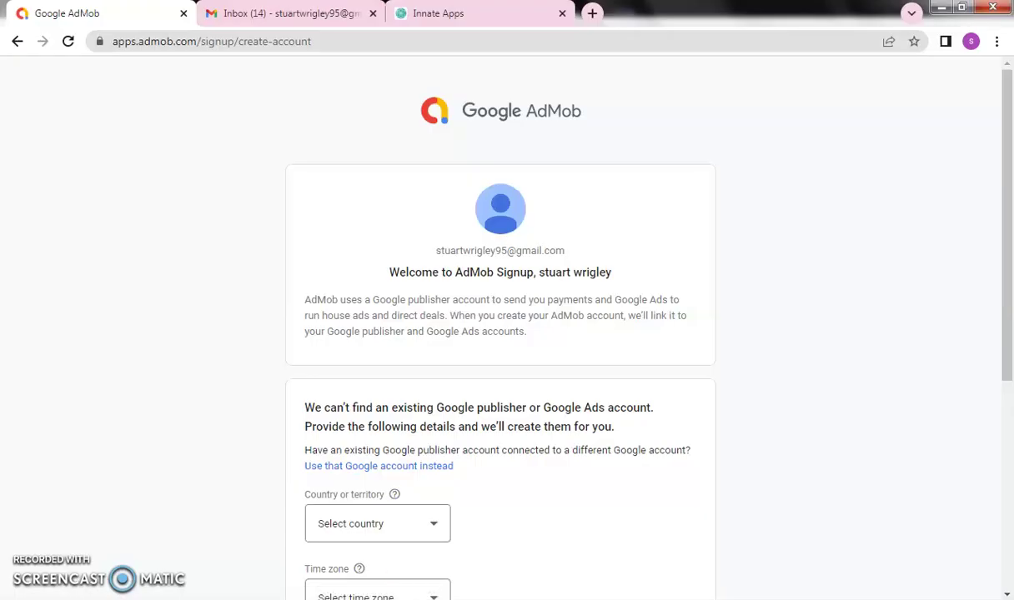
Switch to the Gmail inbox tab, then to the other Gmail inbox in Firefox
click(261, 7)
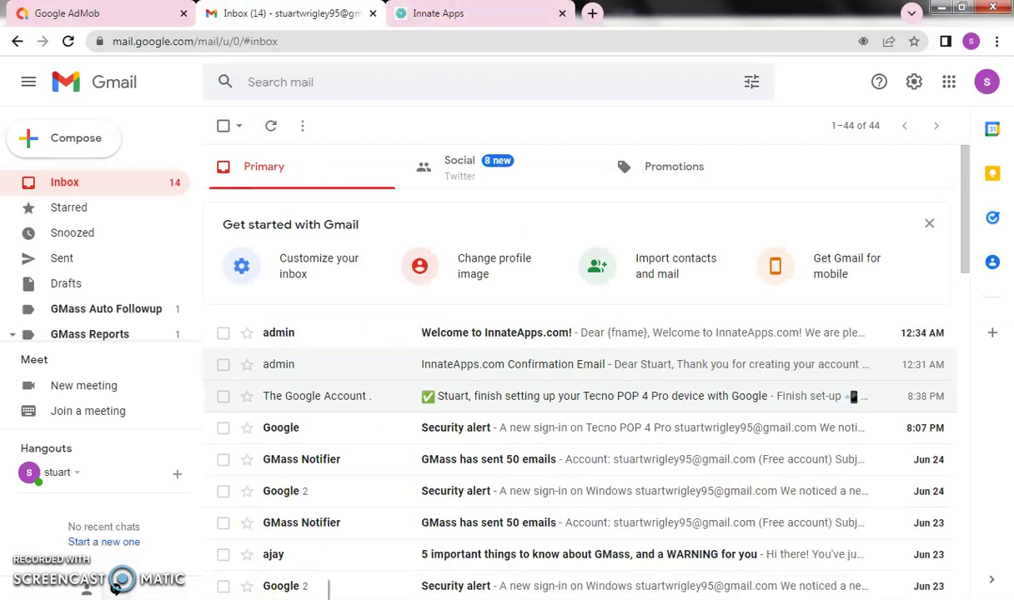
mouse_move(125, 596)
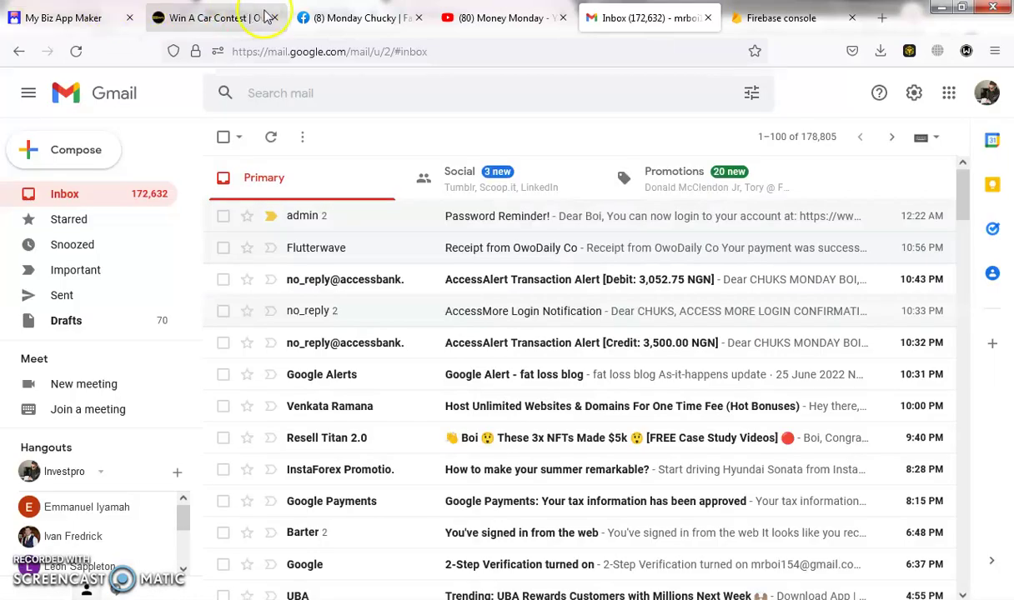
View the Facebook profile in Firefox, then return to Chrome's Gmail inbox
click(348, 19)
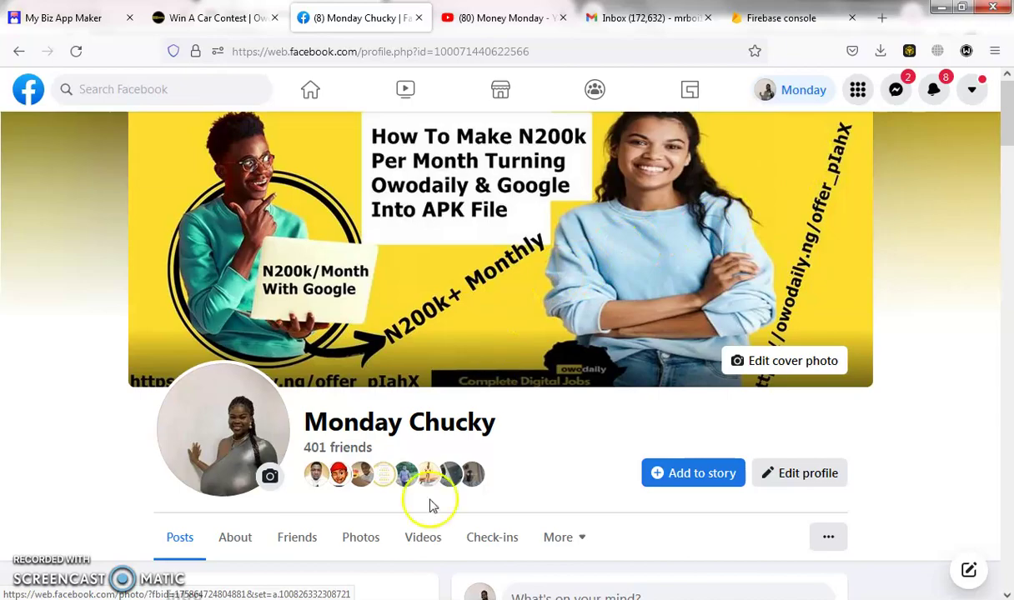
click(373, 525)
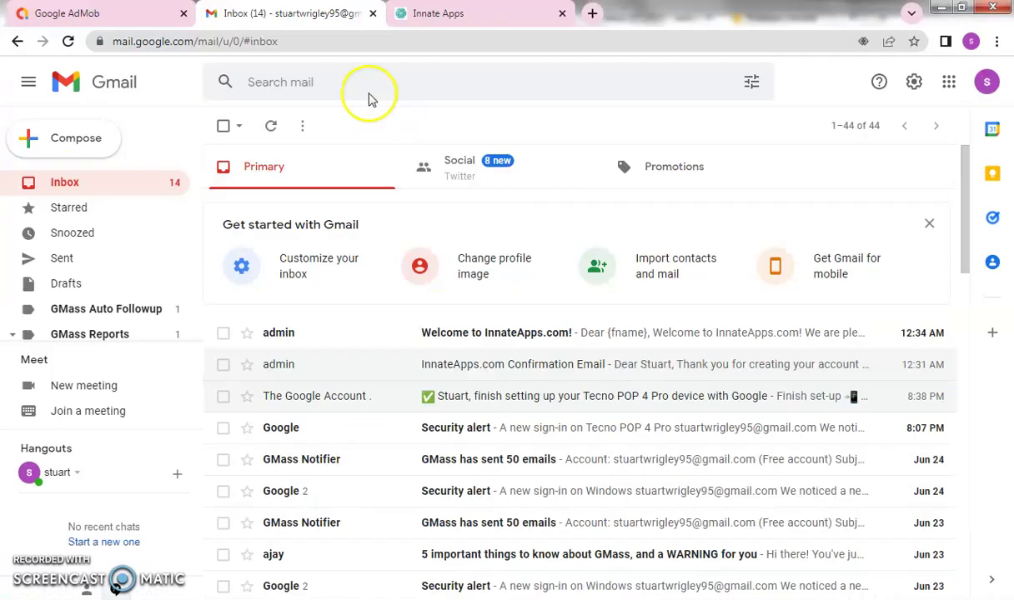
Return to the AdMob signup form and choose Nigeria from the country list
key(ctrl+1)
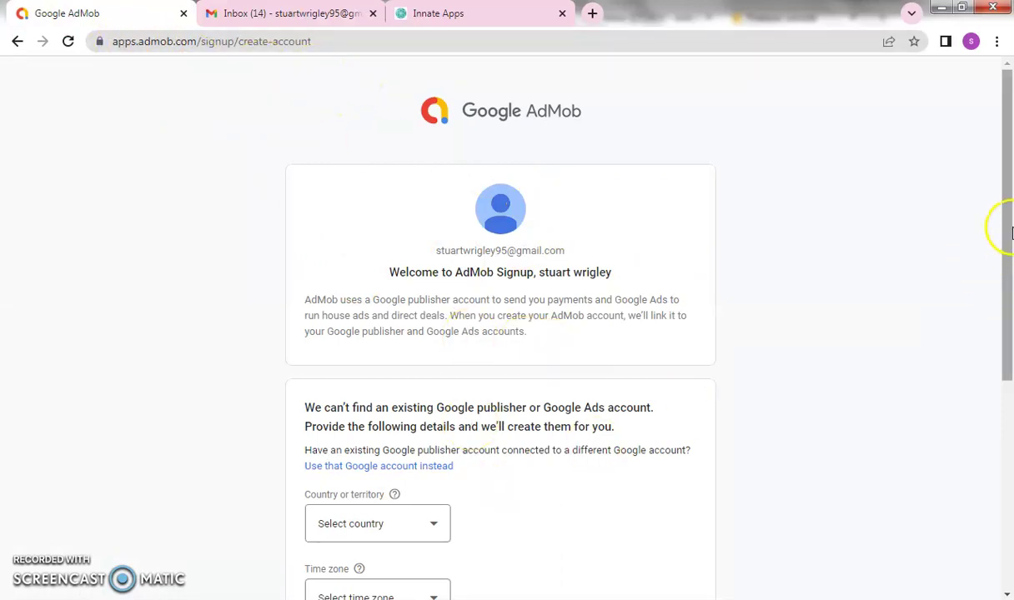
drag(1006, 229, 1007, 376)
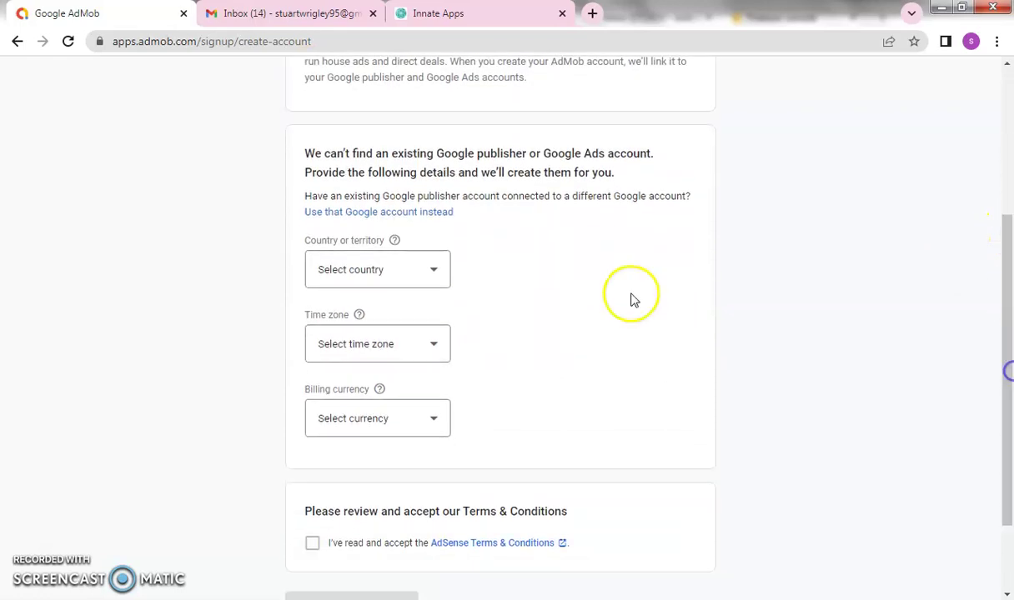
click(362, 284)
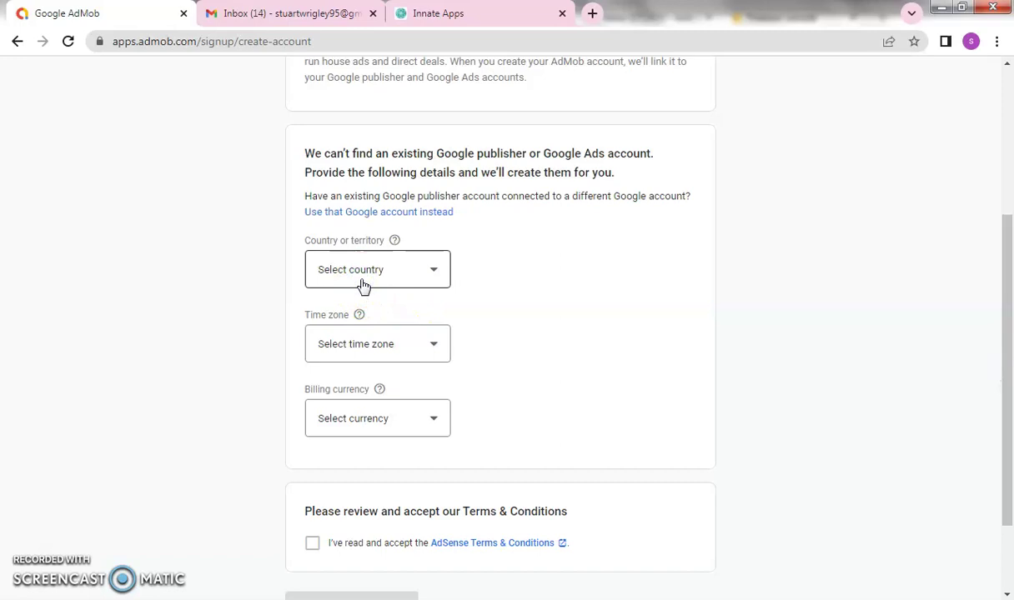
click(362, 285)
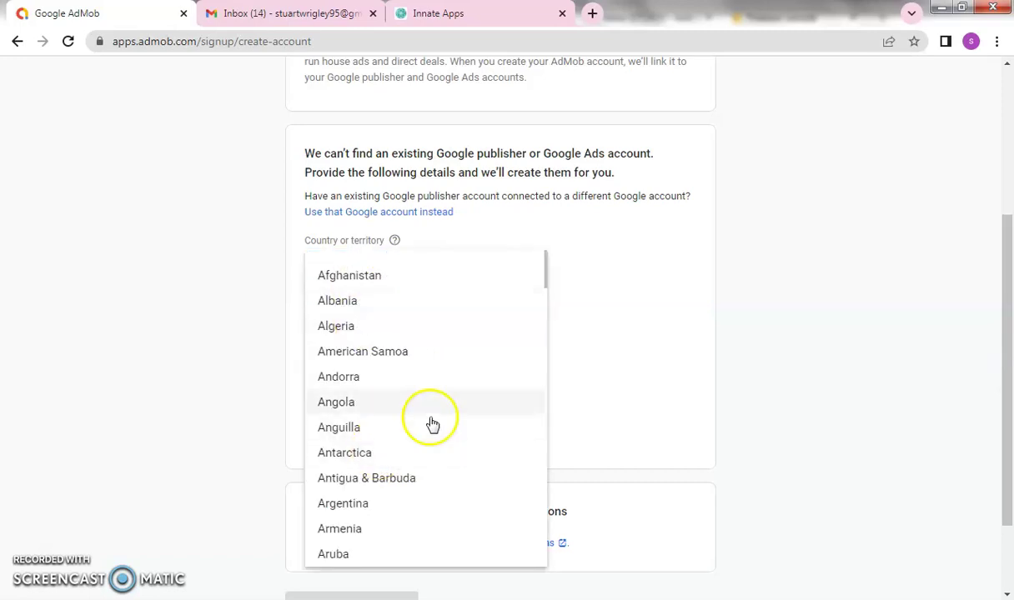
drag(545, 275, 550, 430)
click(551, 435)
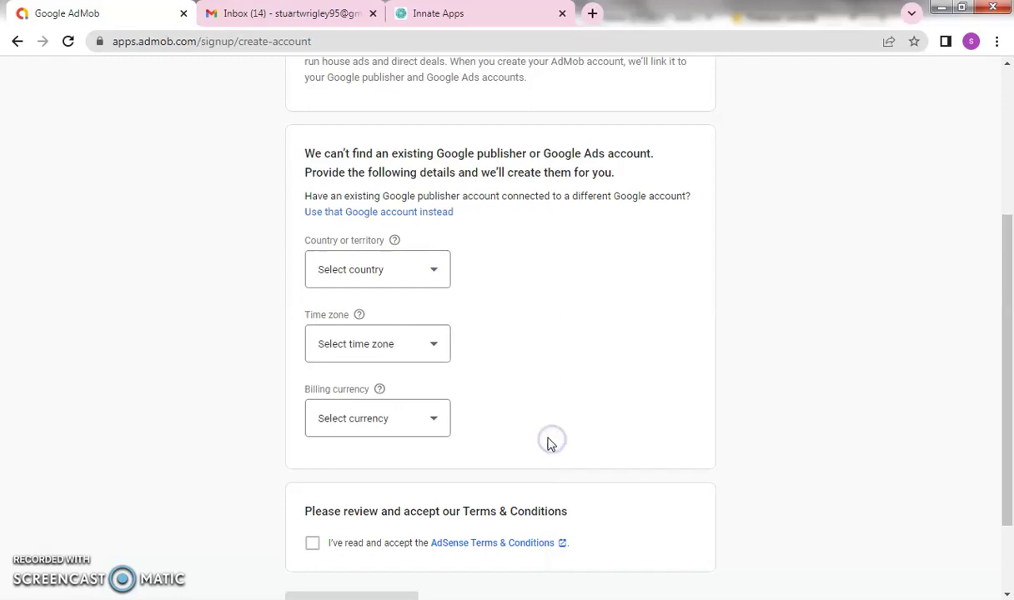
click(408, 280)
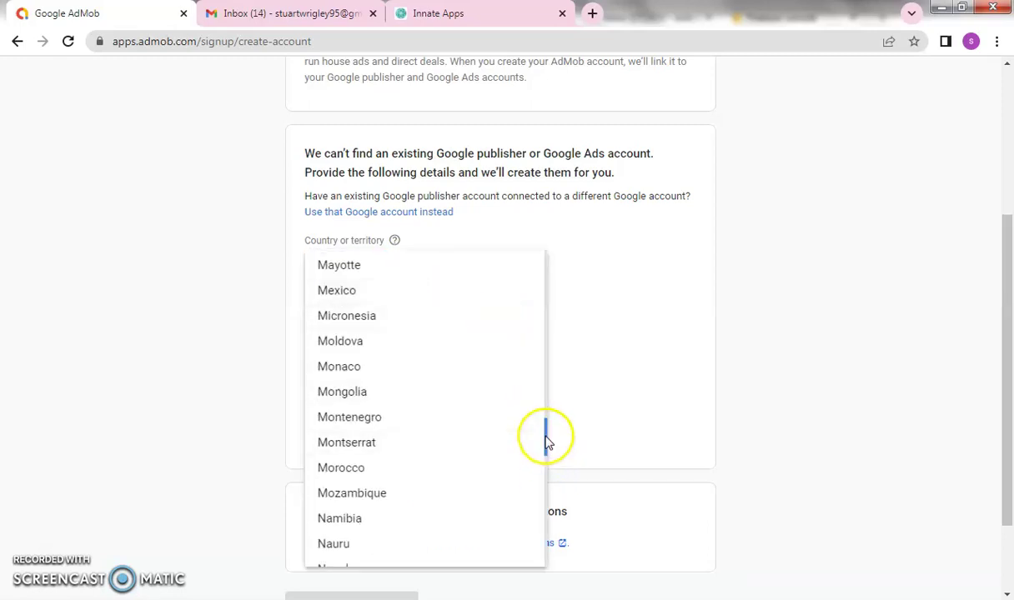
drag(543, 436, 546, 447)
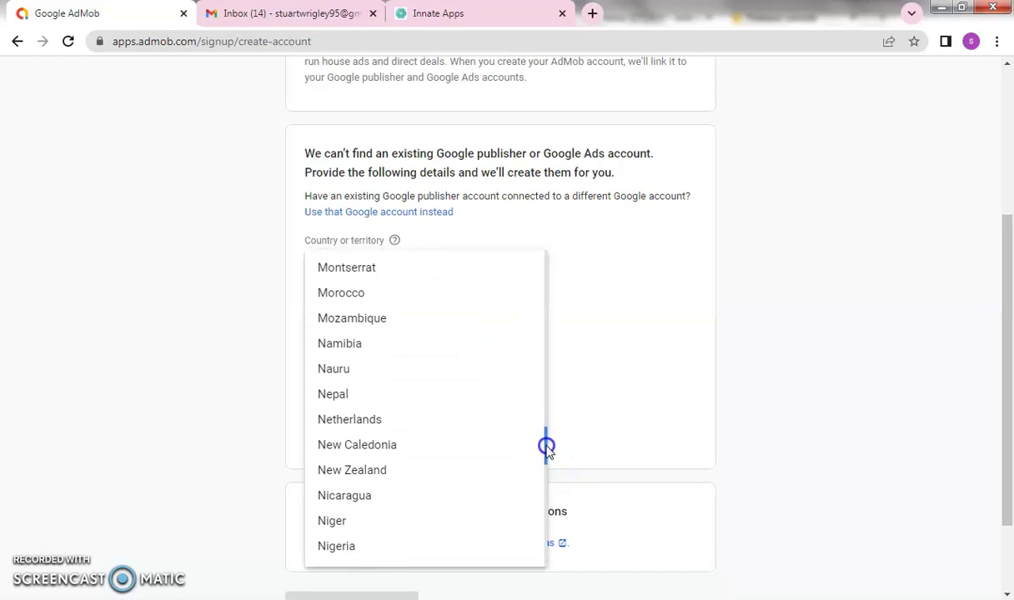
click(403, 544)
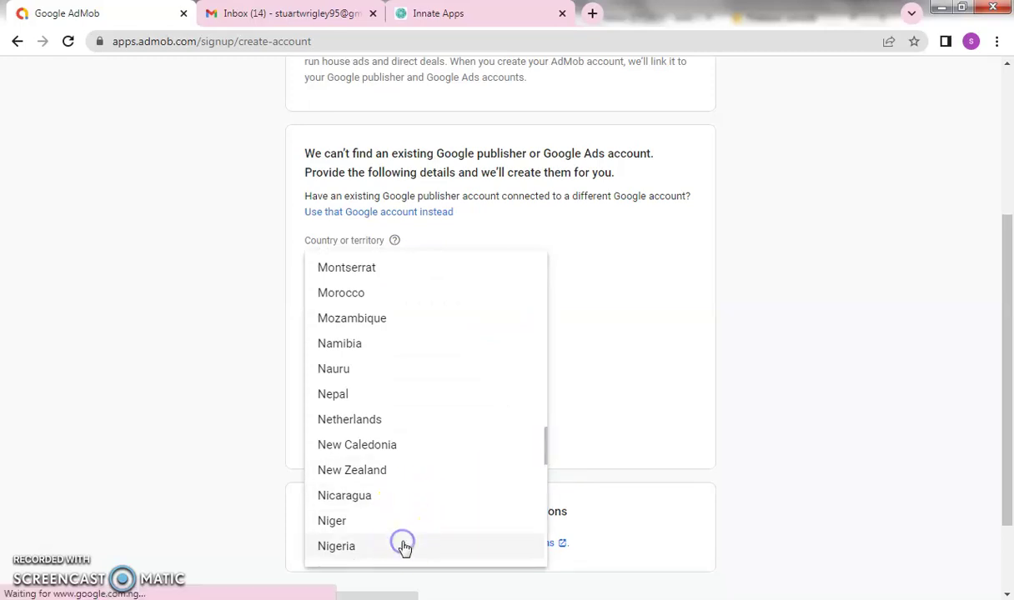
click(369, 367)
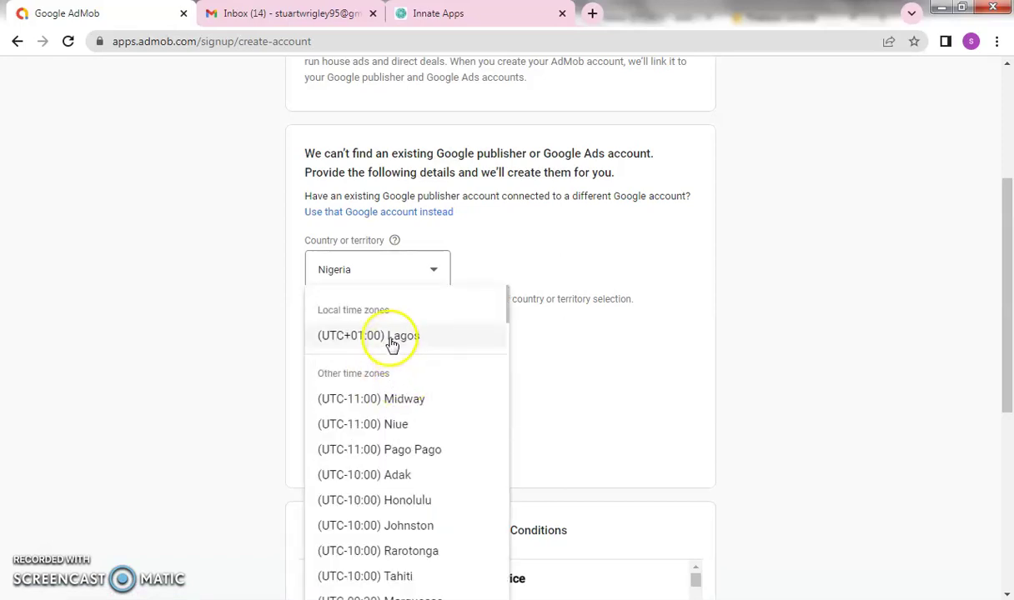
Set the time zone to (UTC+01:00) Lagos and pick Nigerian Naira (NGN) for billing
click(391, 342)
click(382, 437)
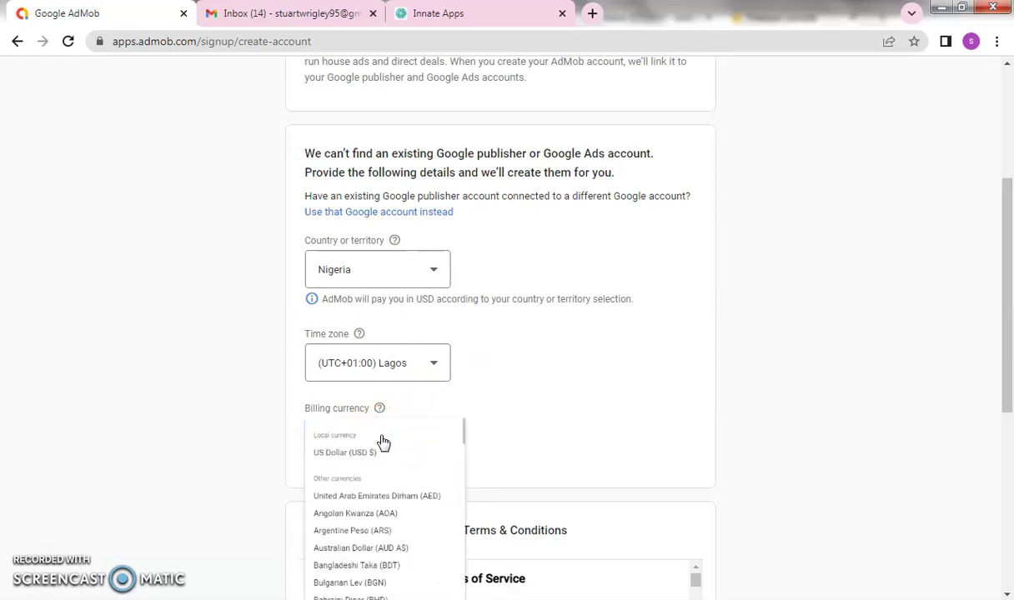
drag(425, 374, 383, 442)
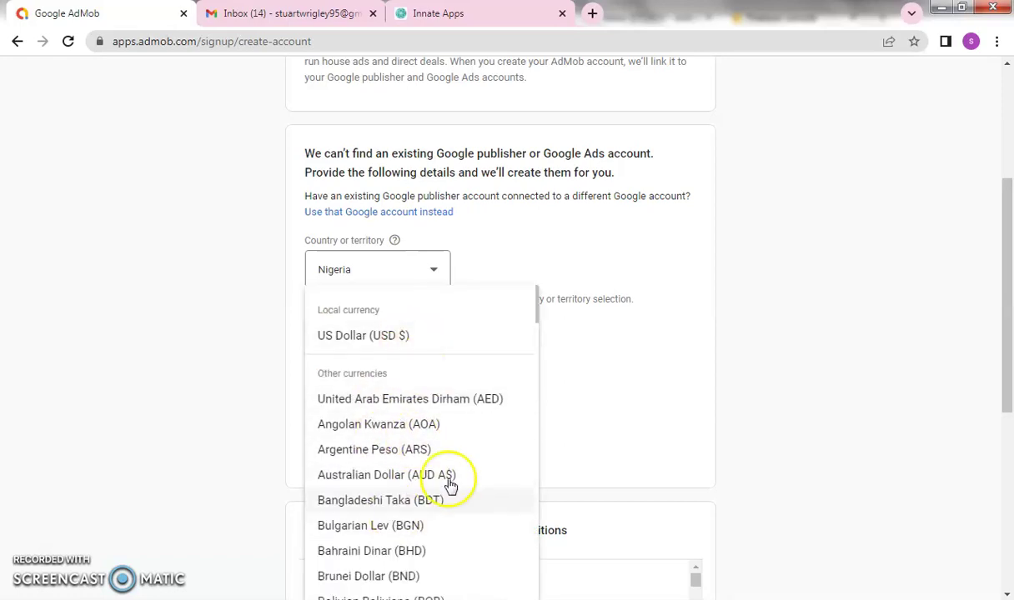
drag(537, 307, 542, 492)
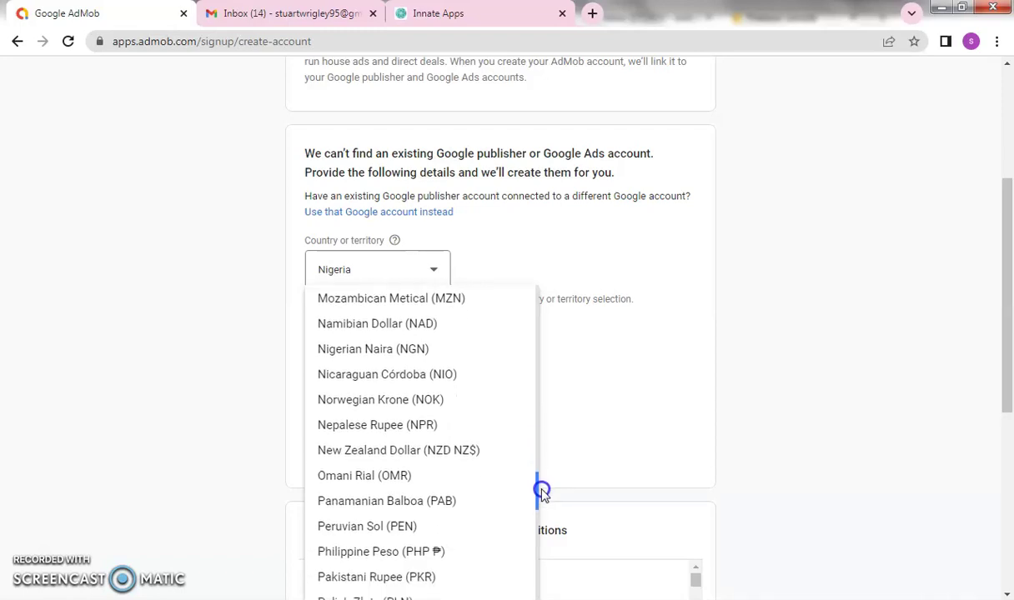
drag(542, 493, 537, 496)
click(403, 348)
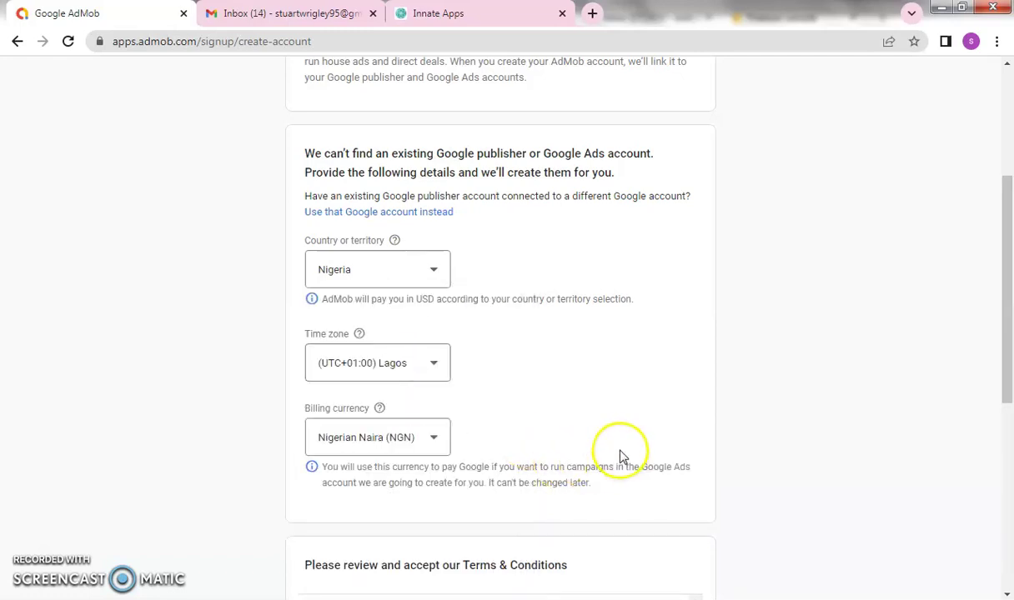
Reopen the billing currency list and scroll through the available currencies
click(436, 440)
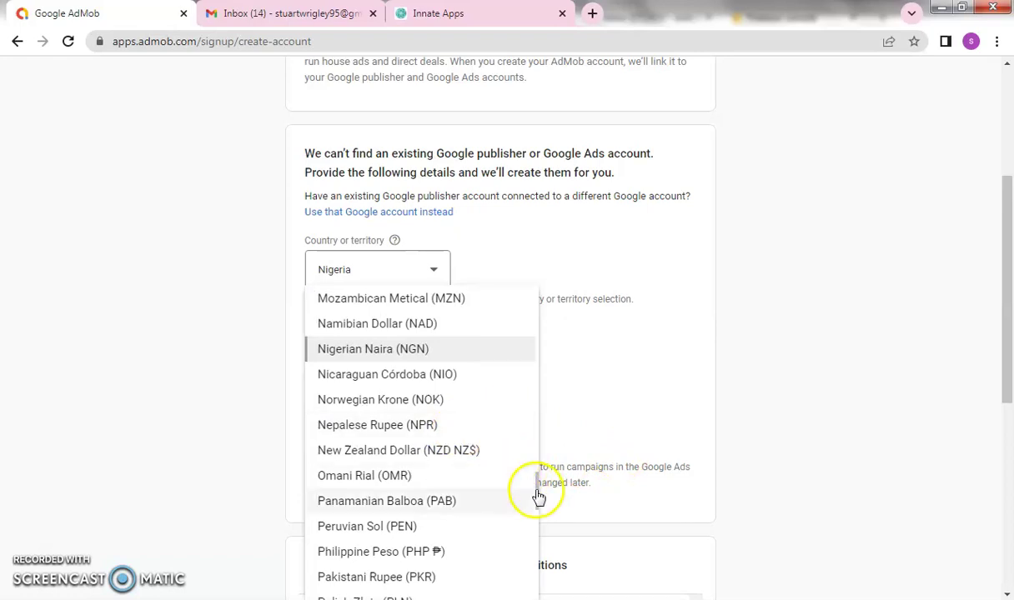
drag(536, 465, 535, 403)
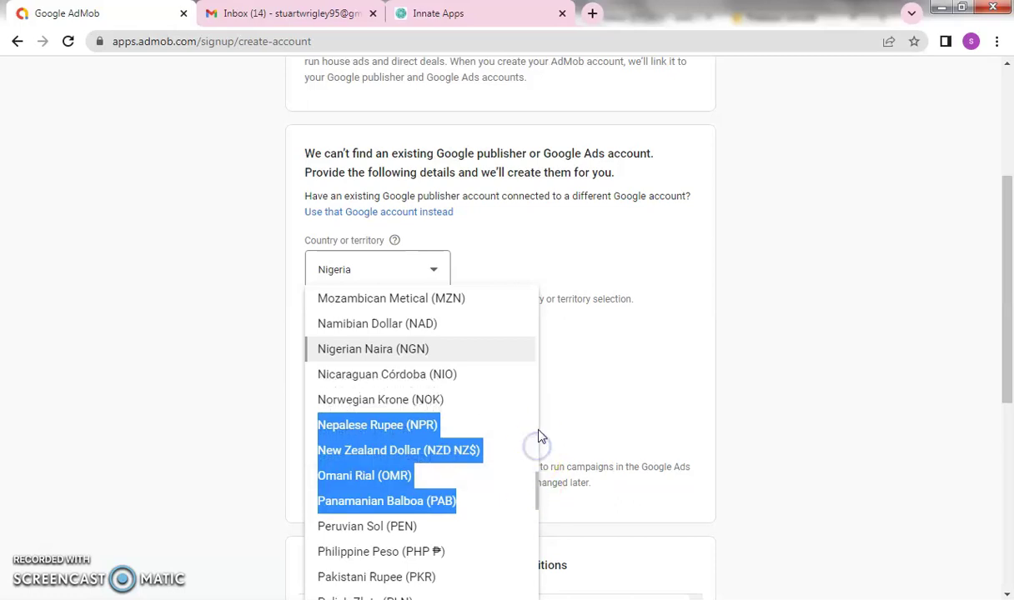
scroll(538, 432, up, 3)
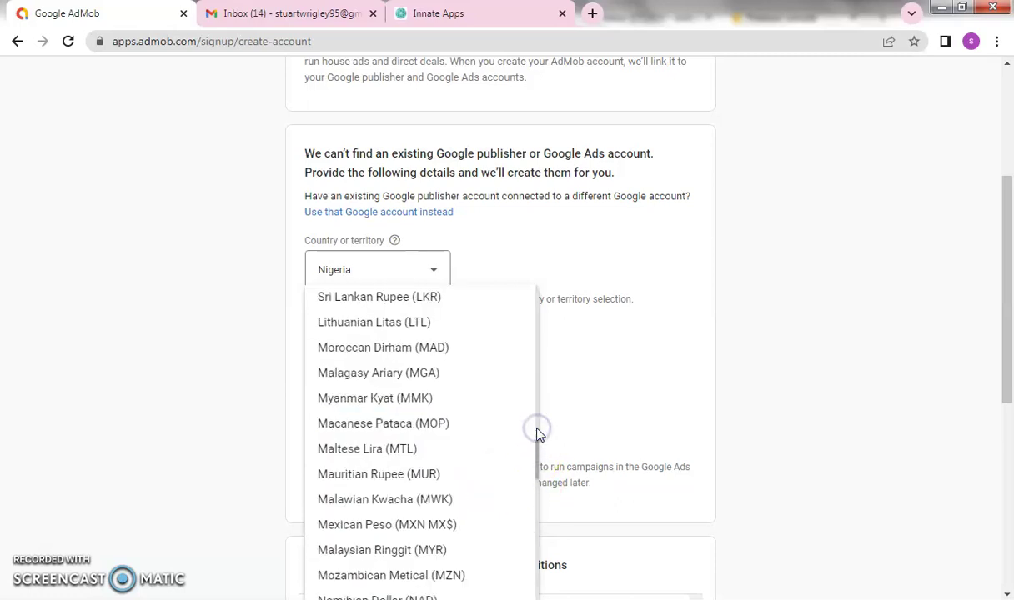
drag(538, 451, 532, 300)
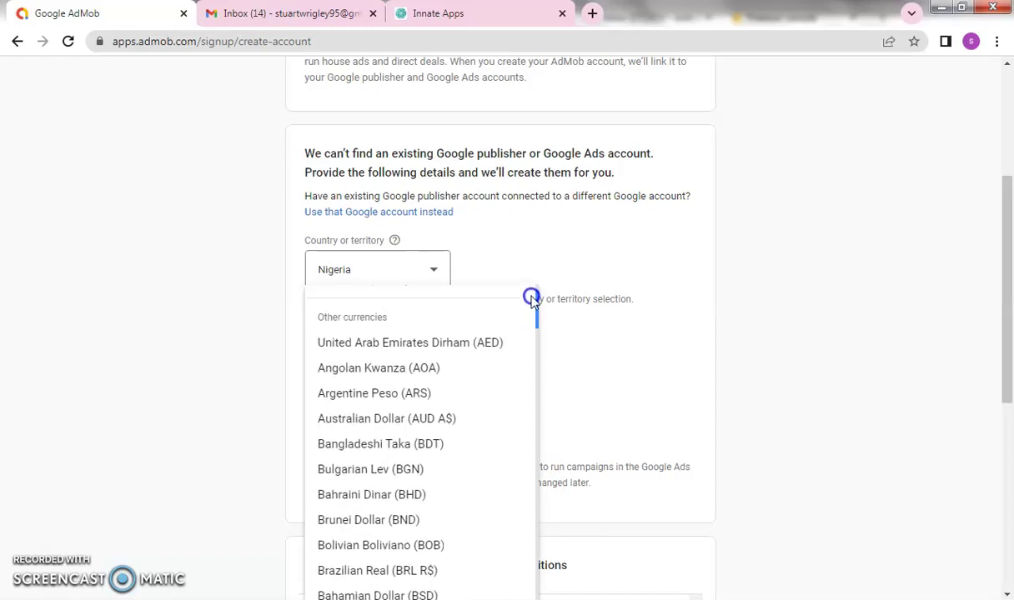
scroll(531, 300, down, 1)
scroll(531, 300, up, 2)
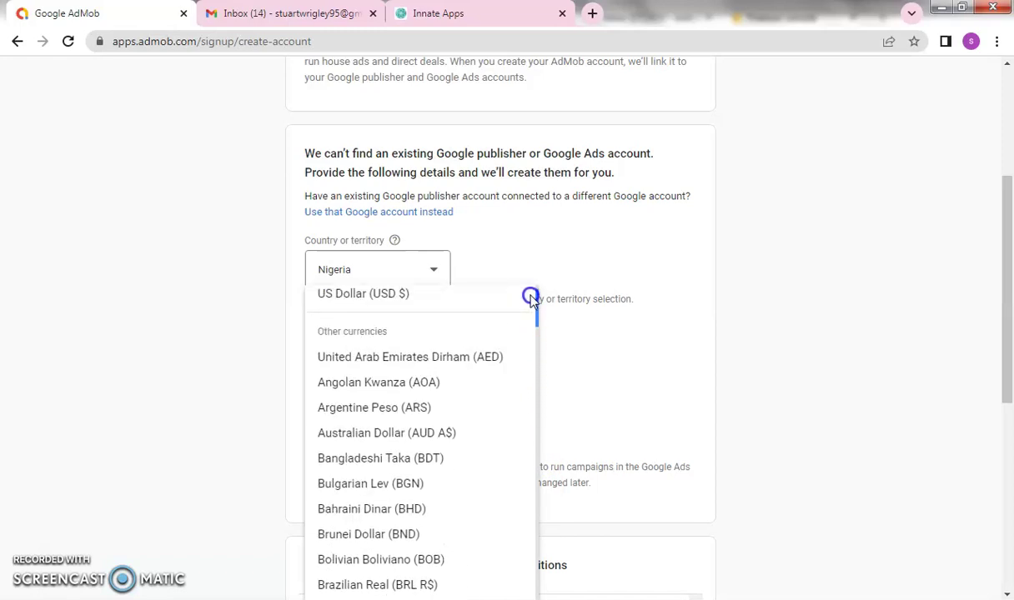
drag(532, 300, 532, 332)
Scroll the billing currency list to the top and choose US Dollar (USD $)
drag(529, 450, 530, 302)
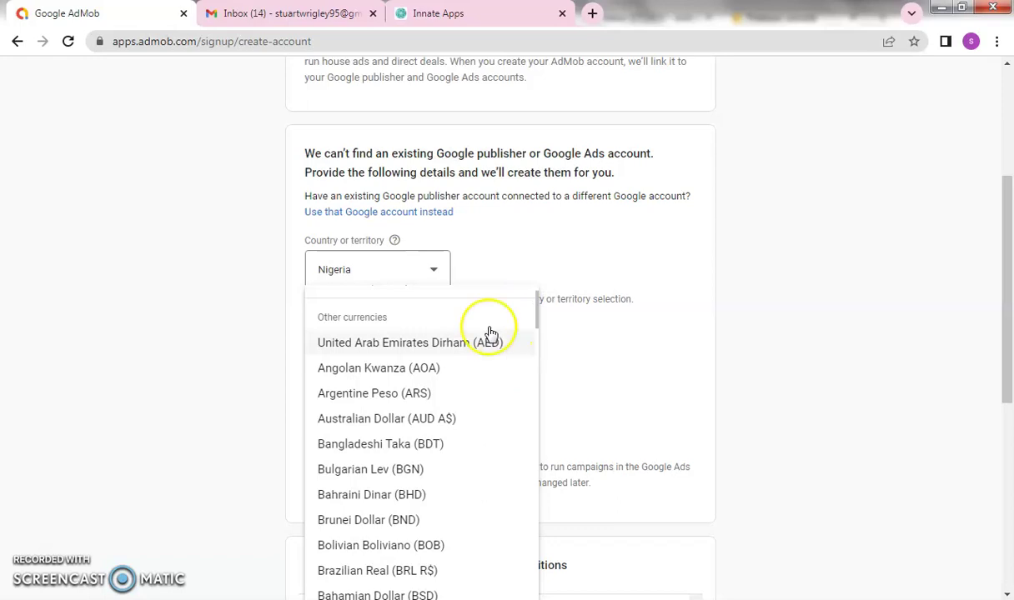
click(521, 252)
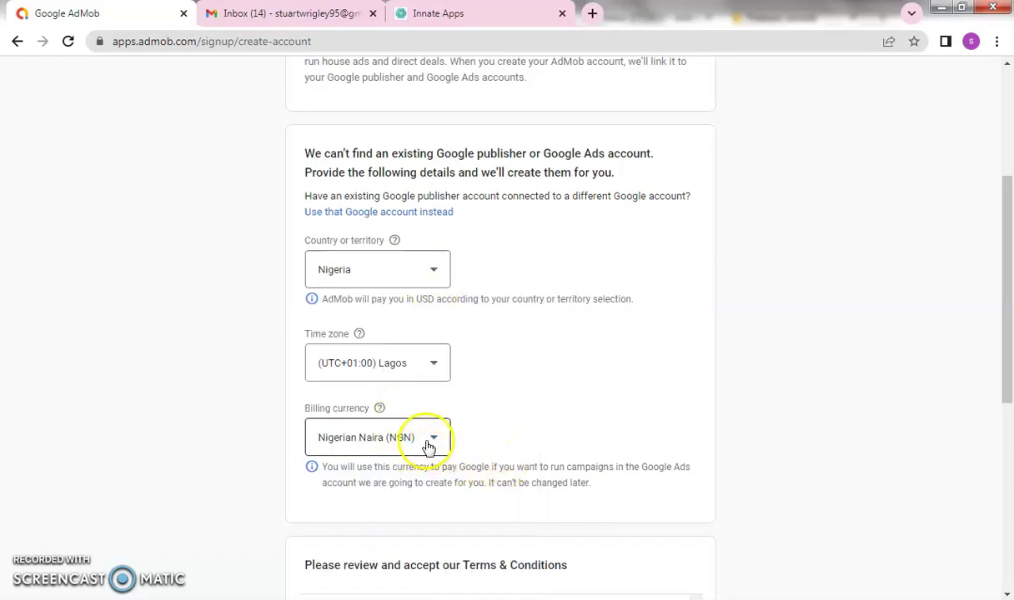
click(430, 446)
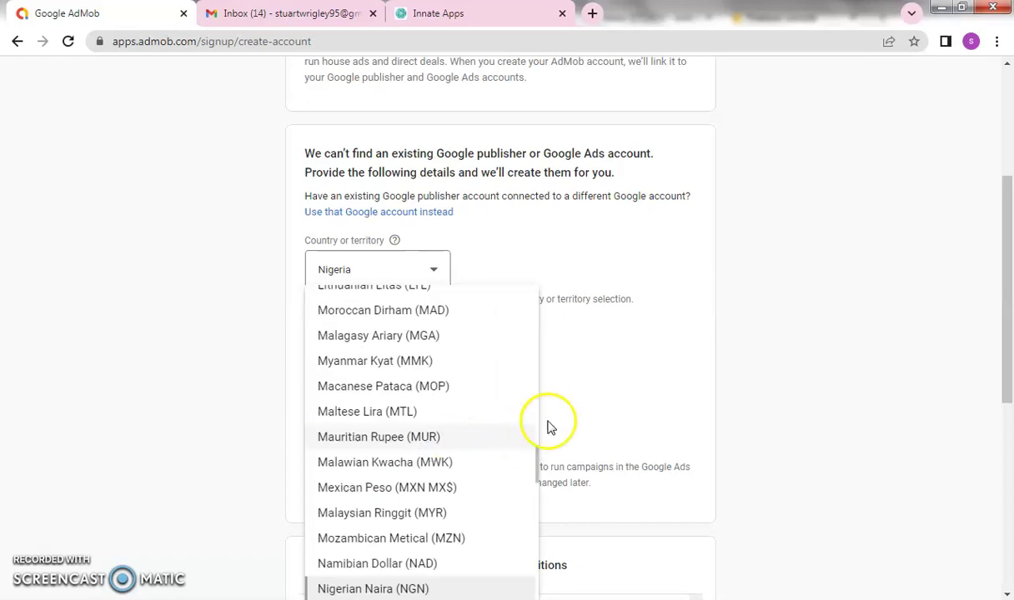
drag(536, 463, 534, 302)
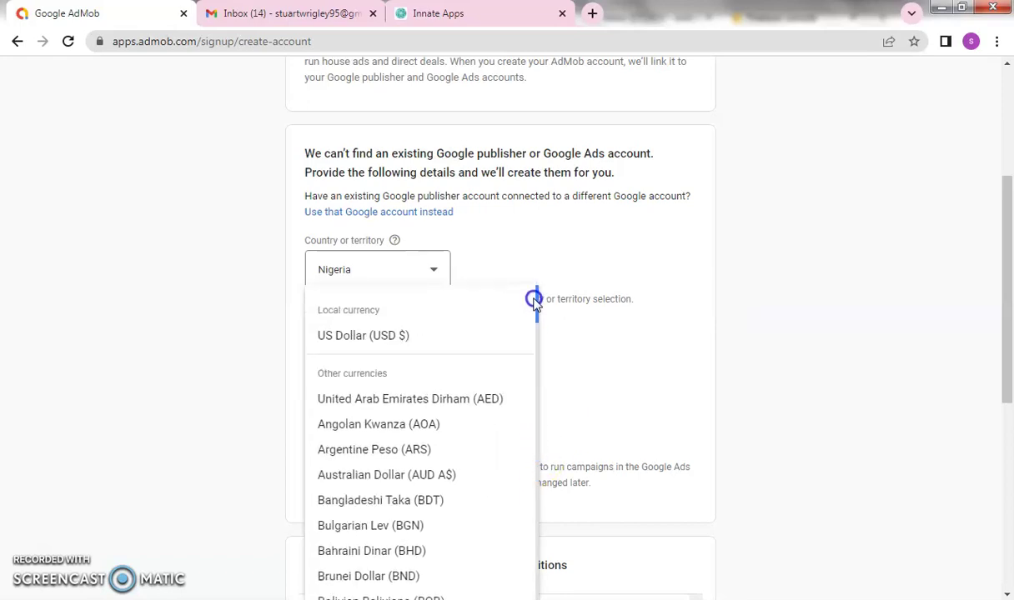
click(389, 335)
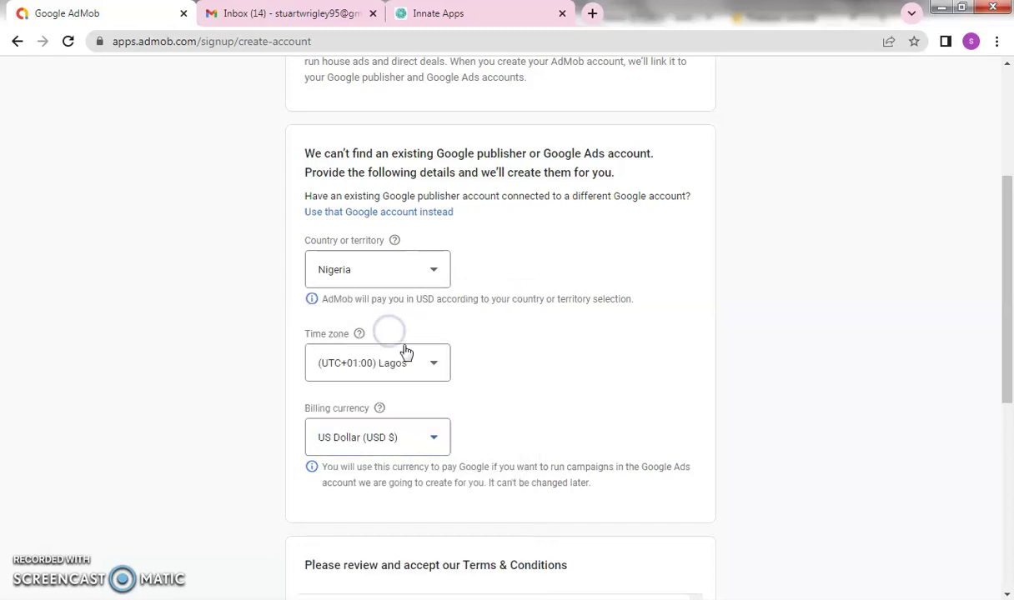
Accept the AdSense Terms & Conditions and create the AdMob account
drag(1005, 340, 1009, 530)
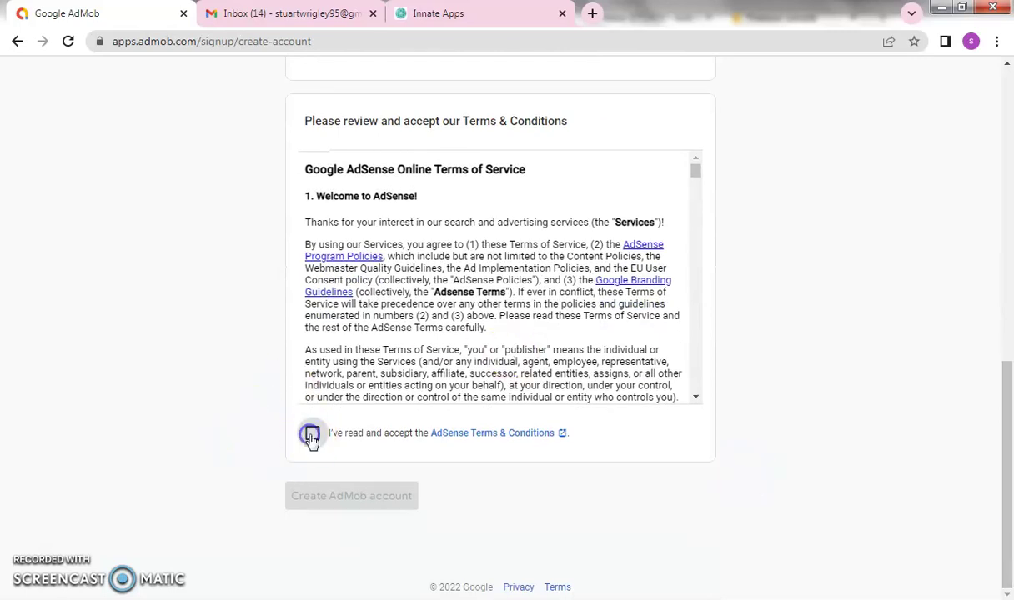
click(311, 434)
click(340, 498)
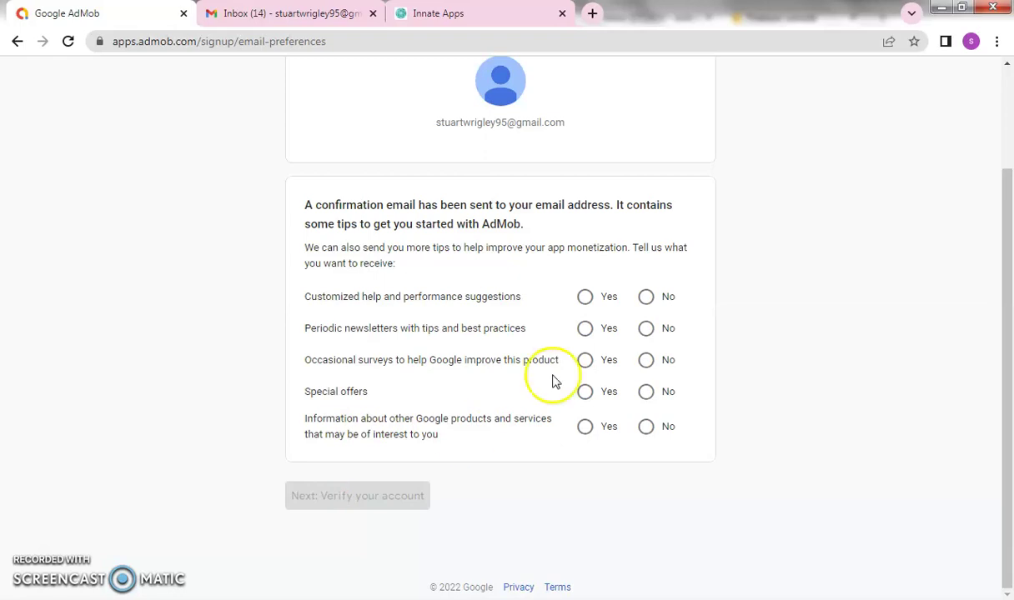
Answer Yes to all five email-tip preferences and proceed to account verification
drag(1002, 209, 1002, 278)
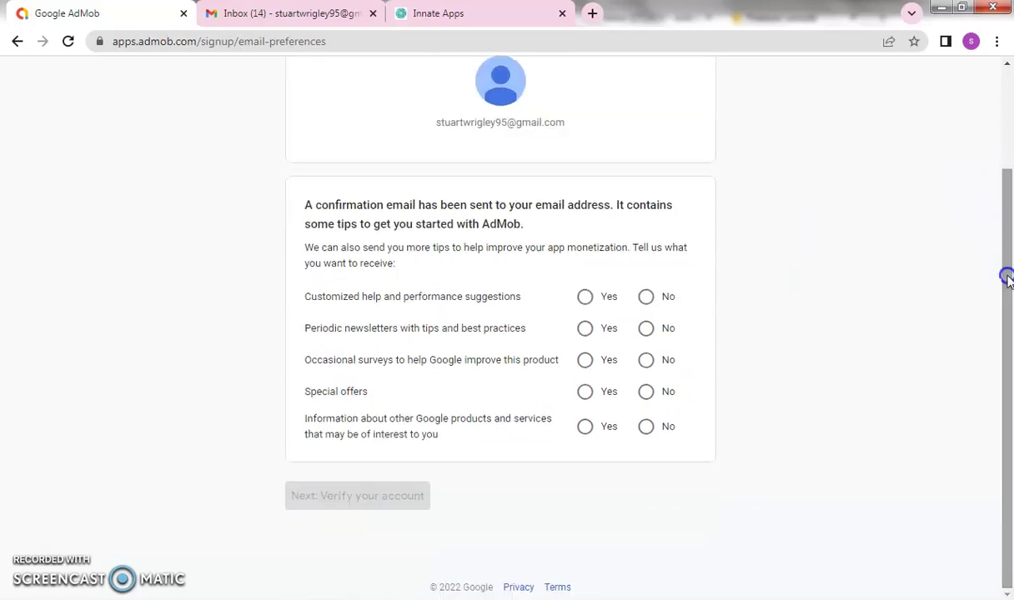
click(586, 297)
click(585, 297)
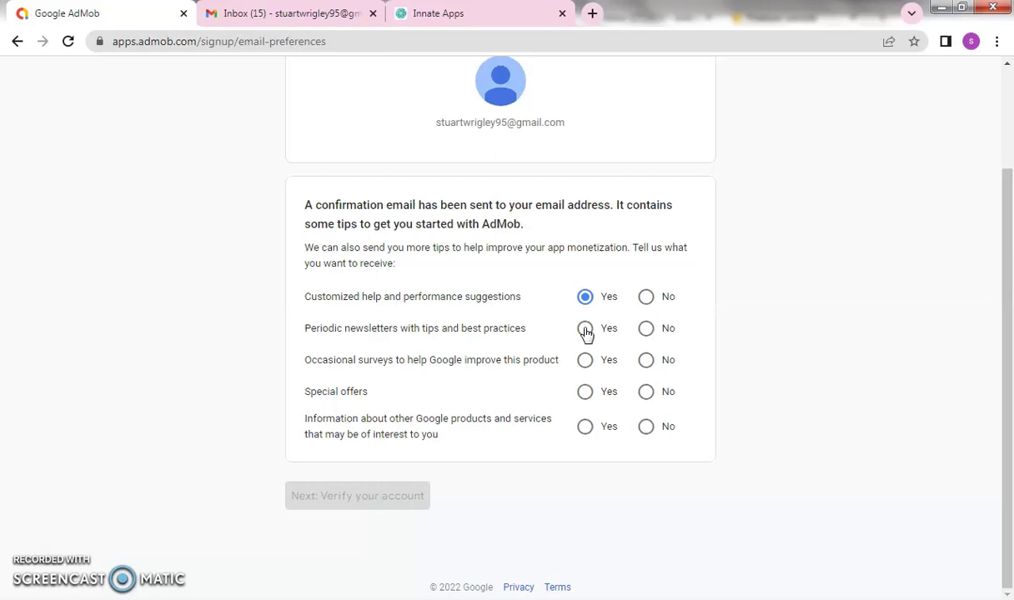
click(585, 329)
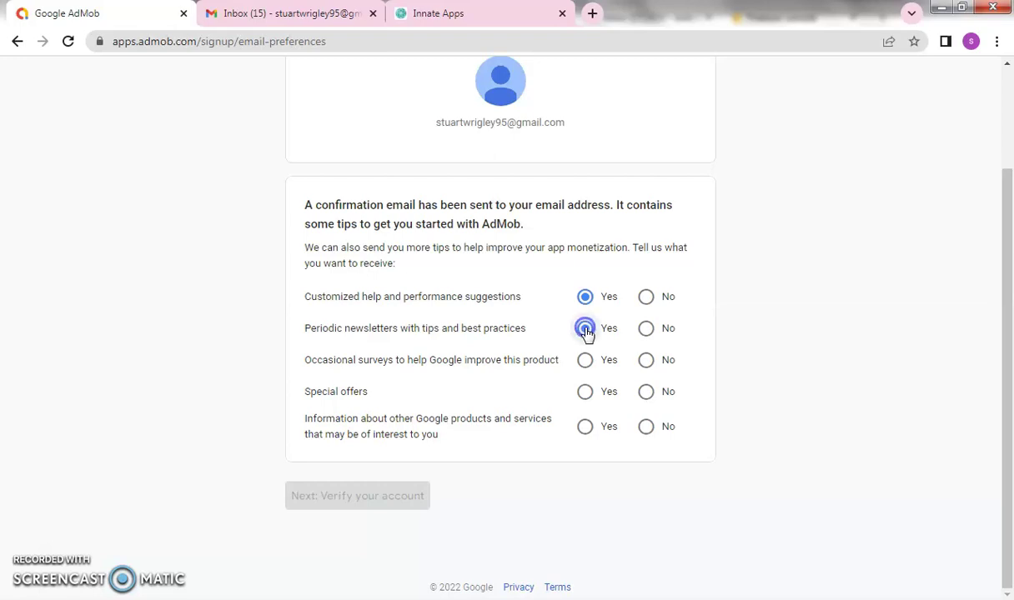
click(585, 360)
click(585, 392)
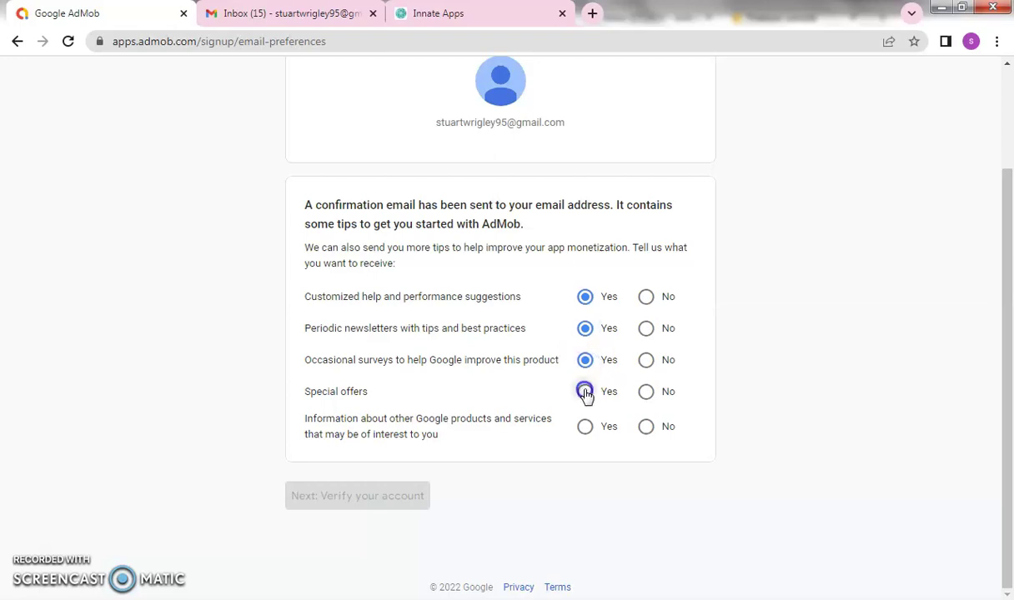
click(586, 428)
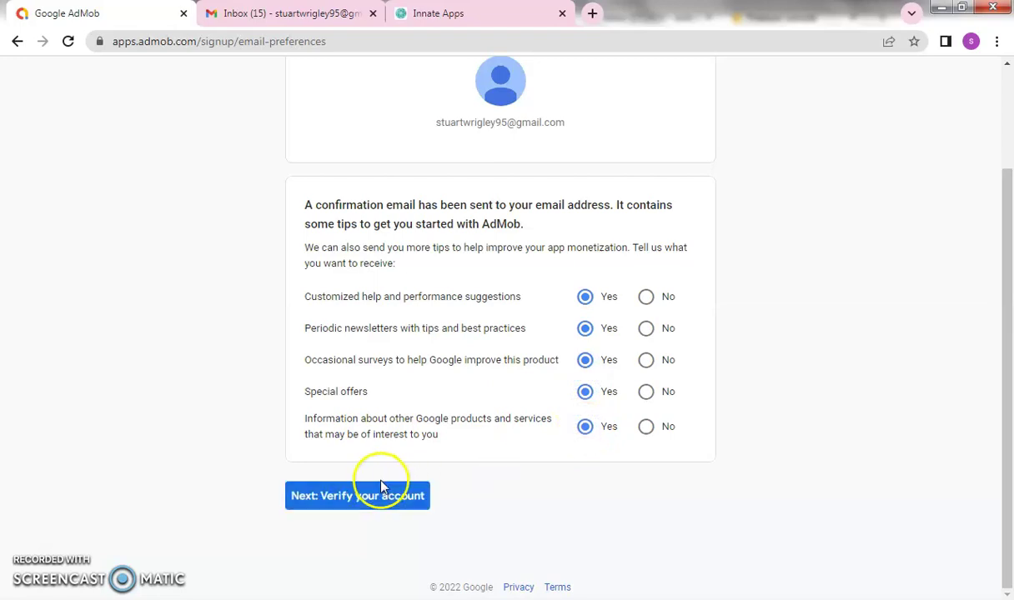
click(379, 496)
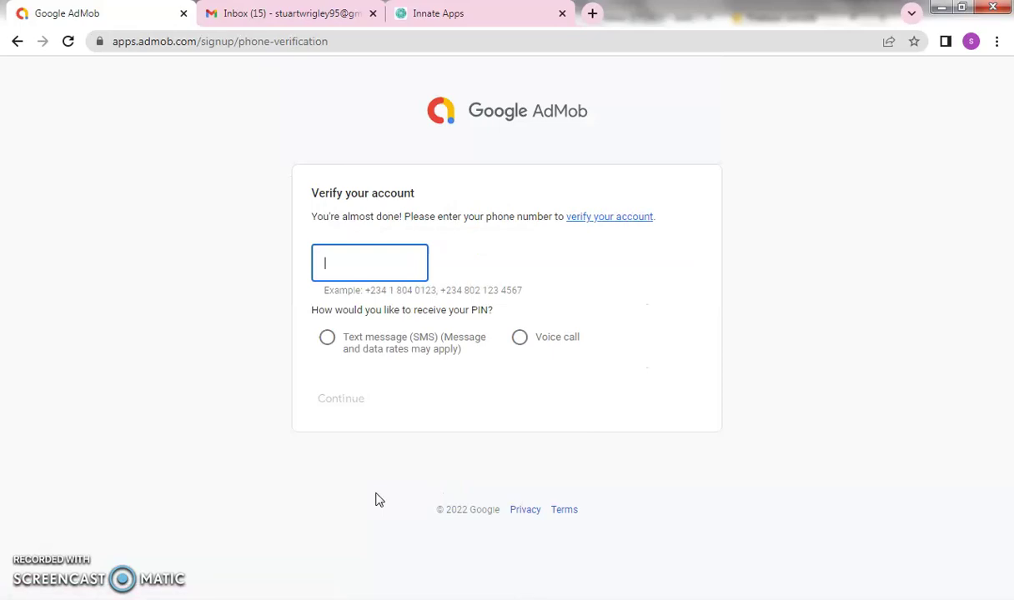
Enter the phone number, choose Text message (SMS) delivery, and submit it
click(332, 261)
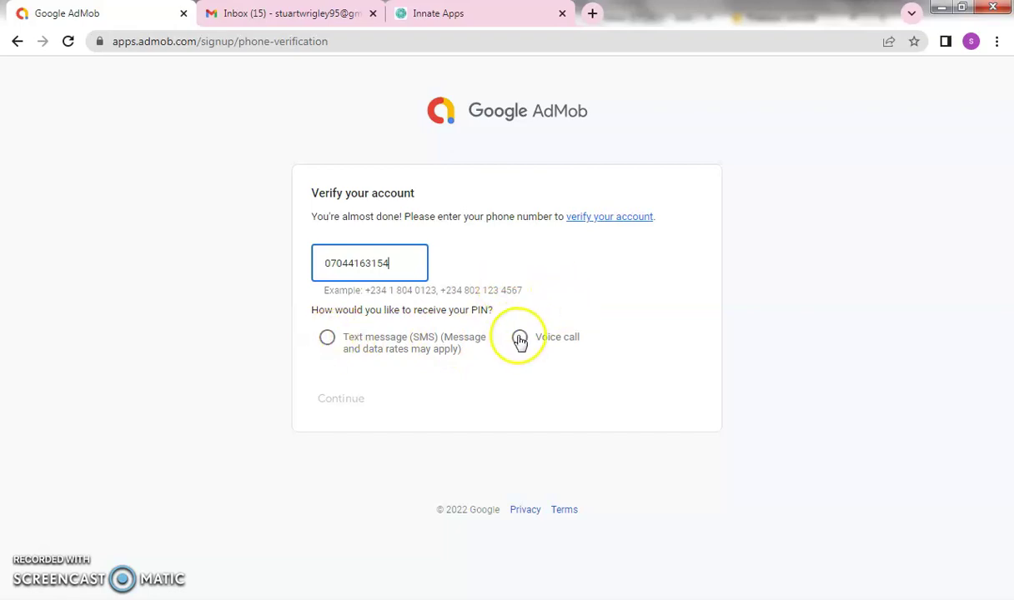
click(327, 338)
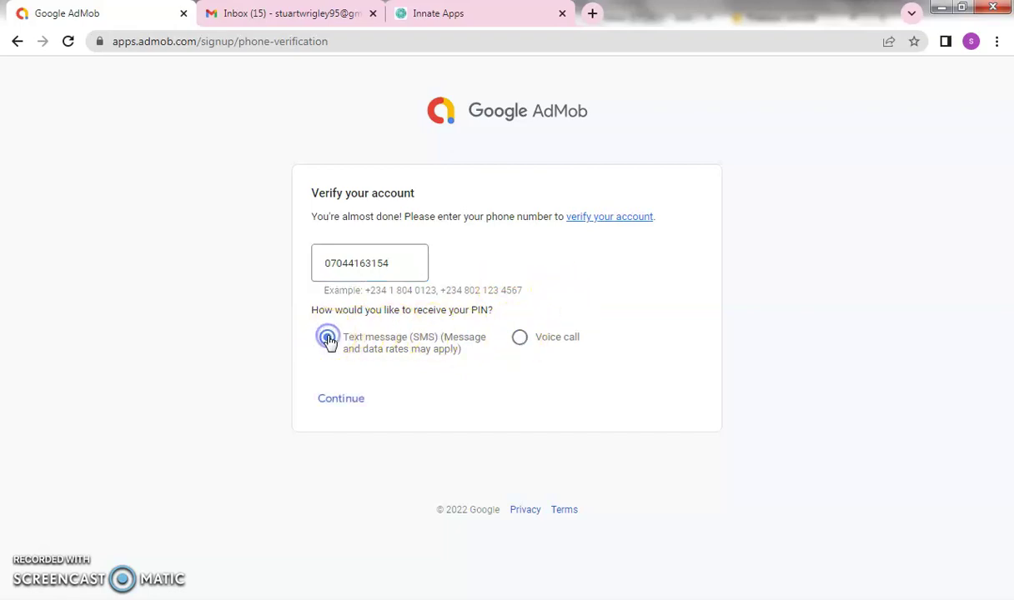
click(340, 398)
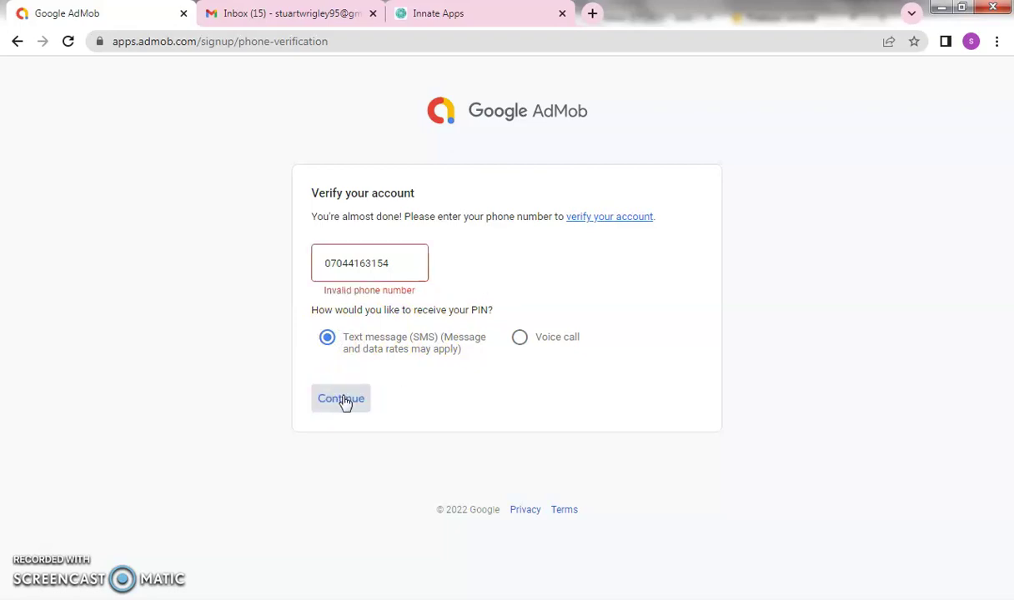
Select the rejected phone number in the field so it can be corrected
click(335, 272)
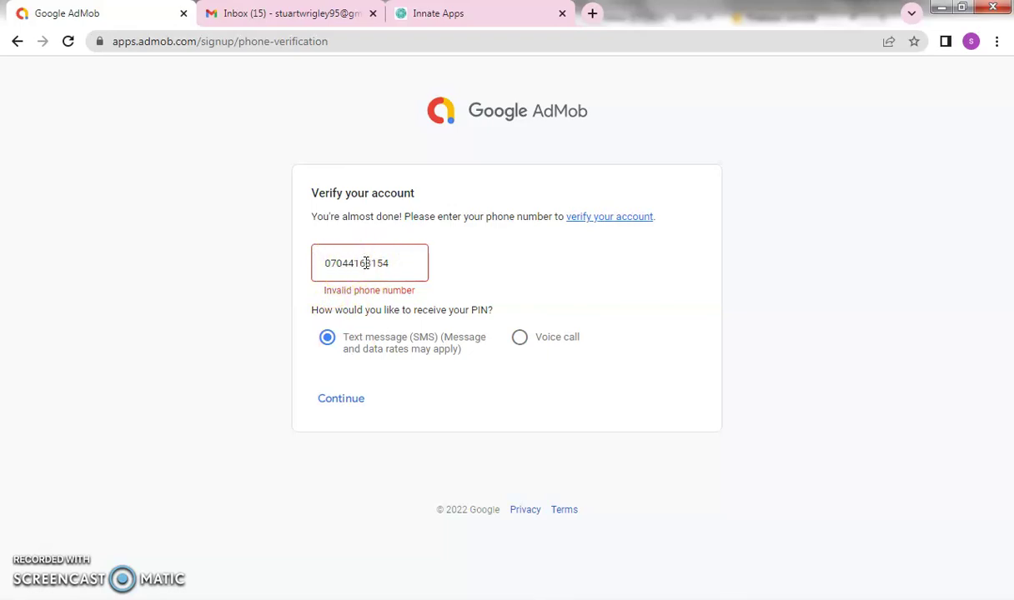
drag(391, 265, 304, 269)
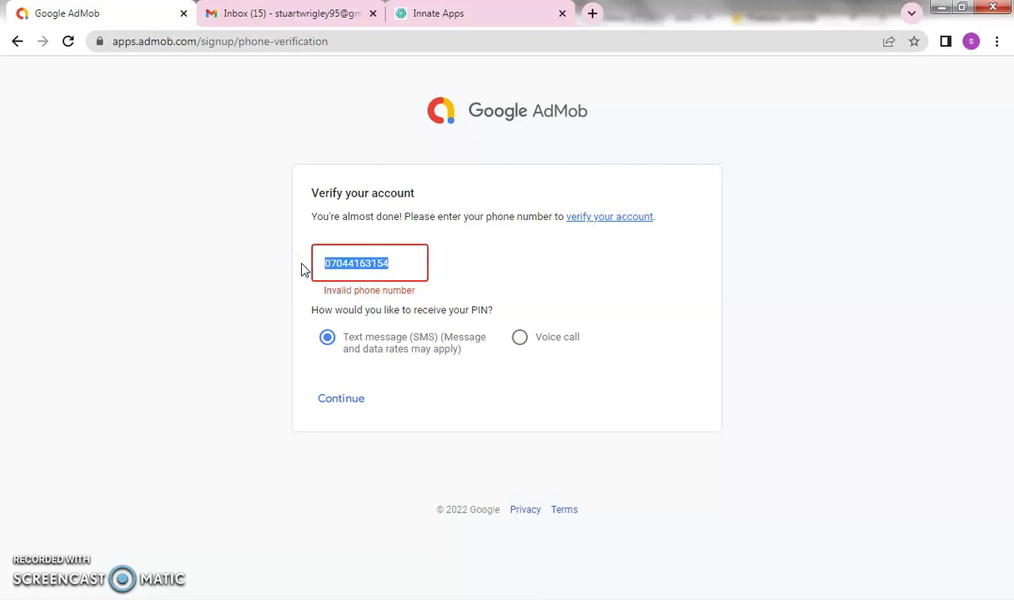
drag(304, 268, 309, 267)
click(464, 218)
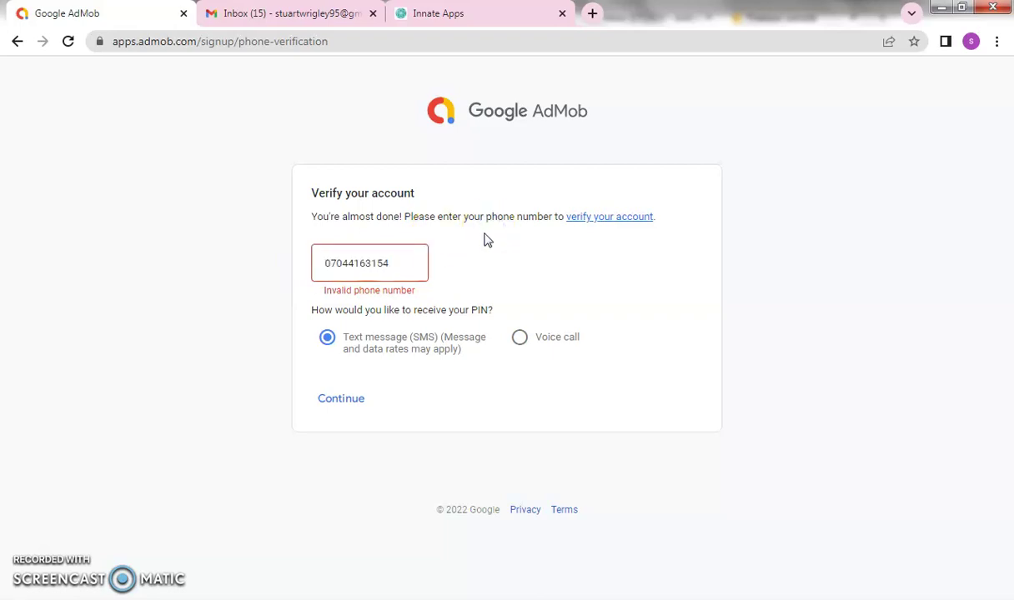
drag(401, 261, 299, 260)
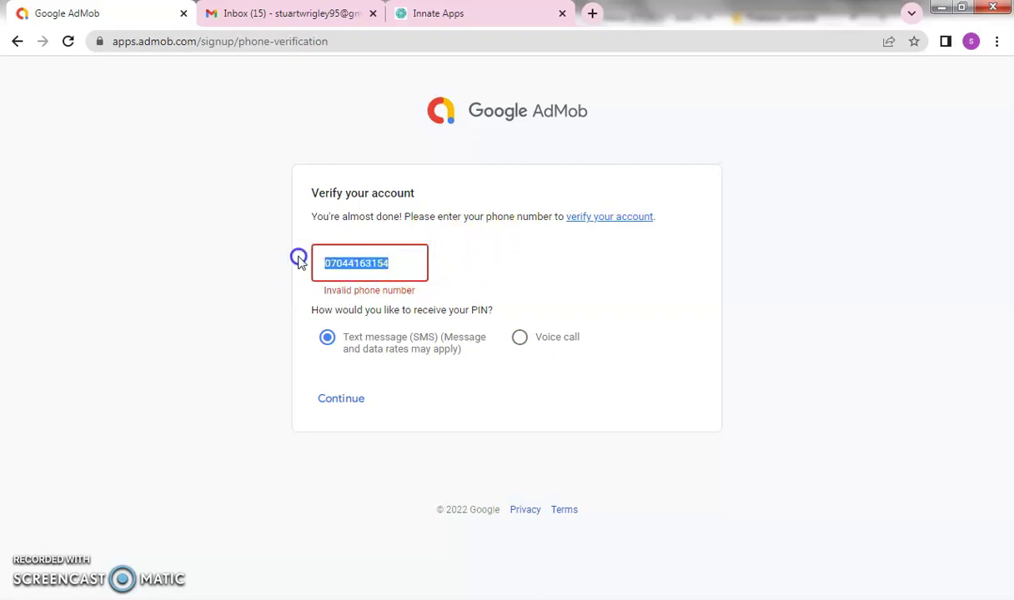
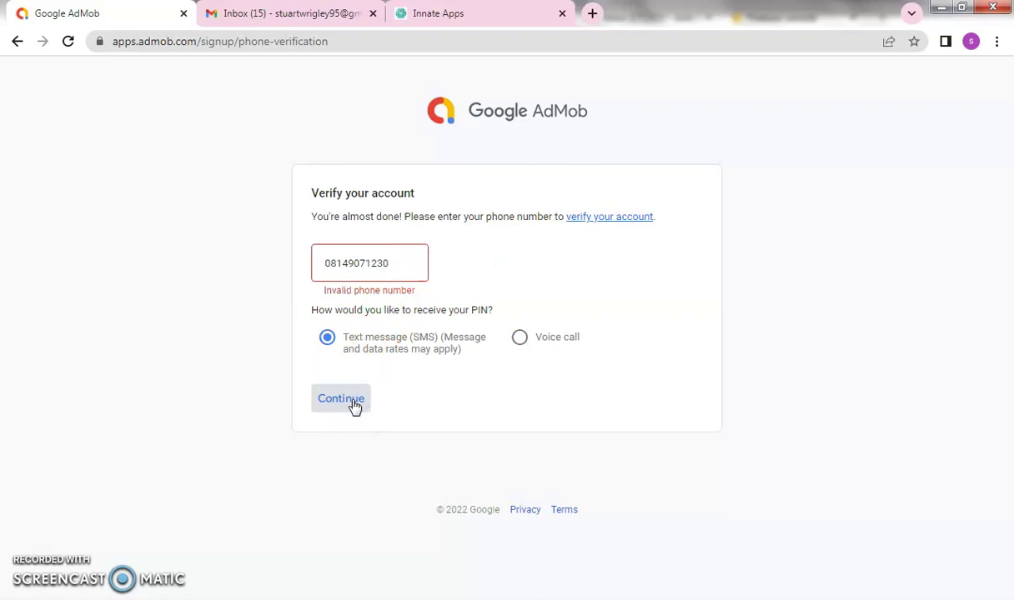
Choose voice call for the PIN and resubmit the number with country code 234 replacing the leading 0
click(520, 337)
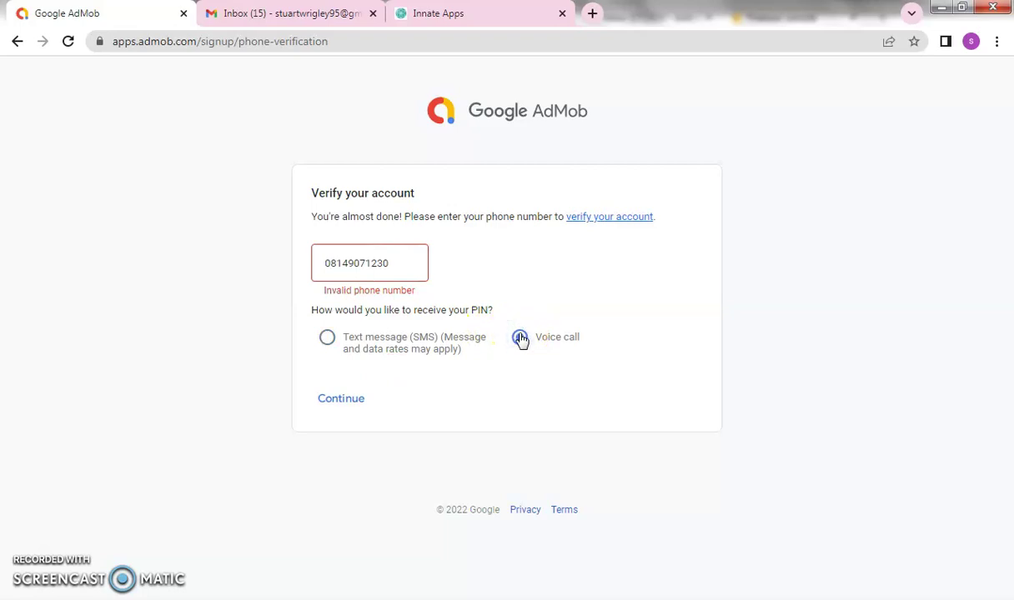
click(355, 401)
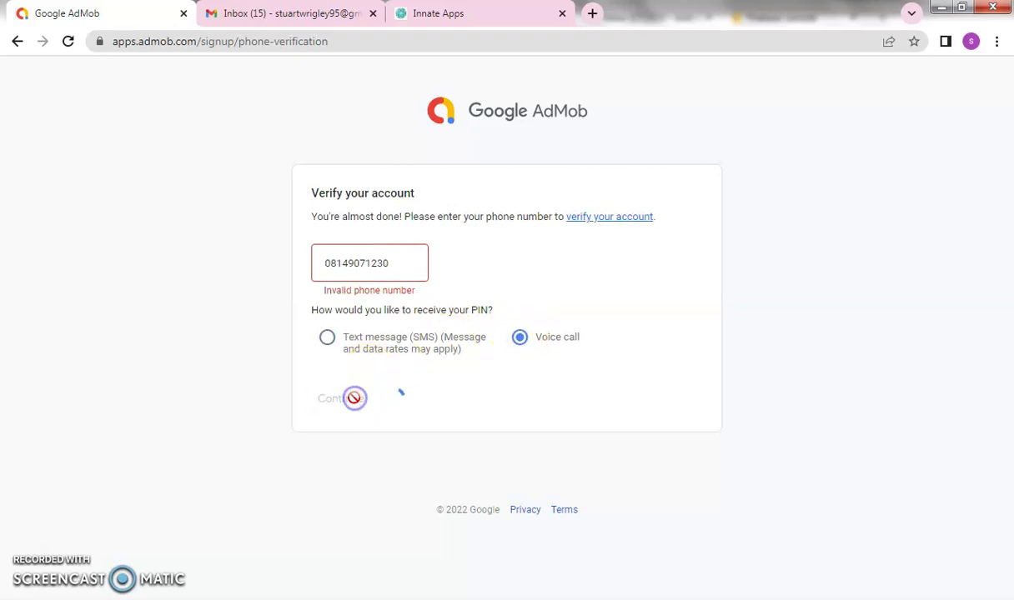
click(396, 260)
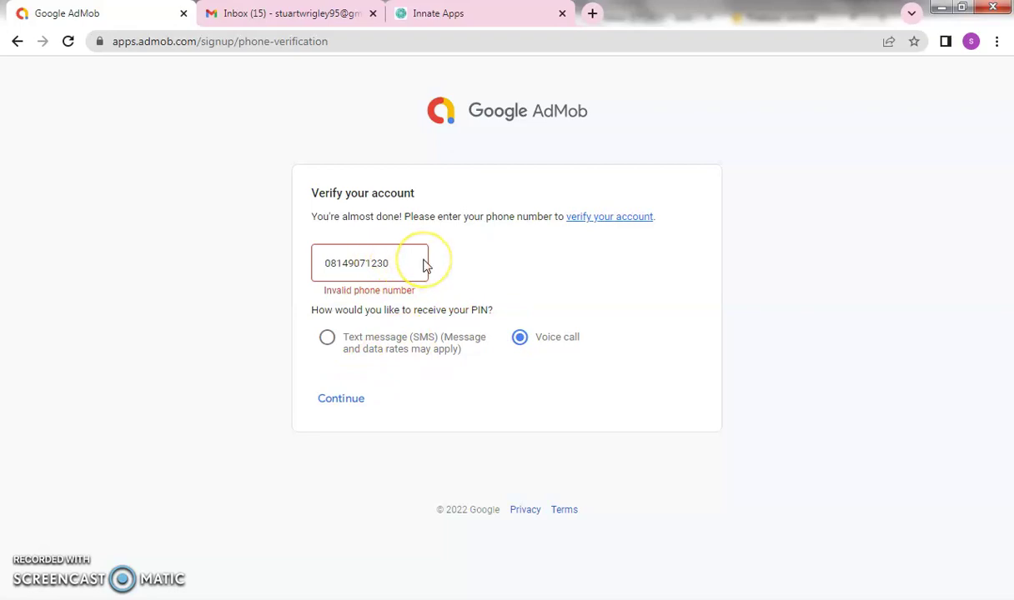
click(399, 263)
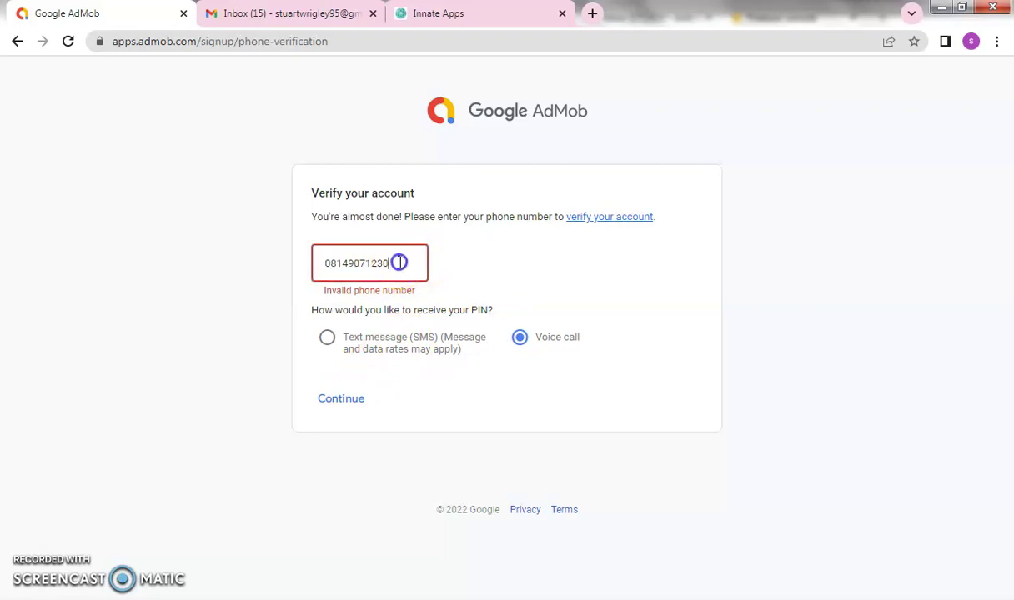
click(325, 264)
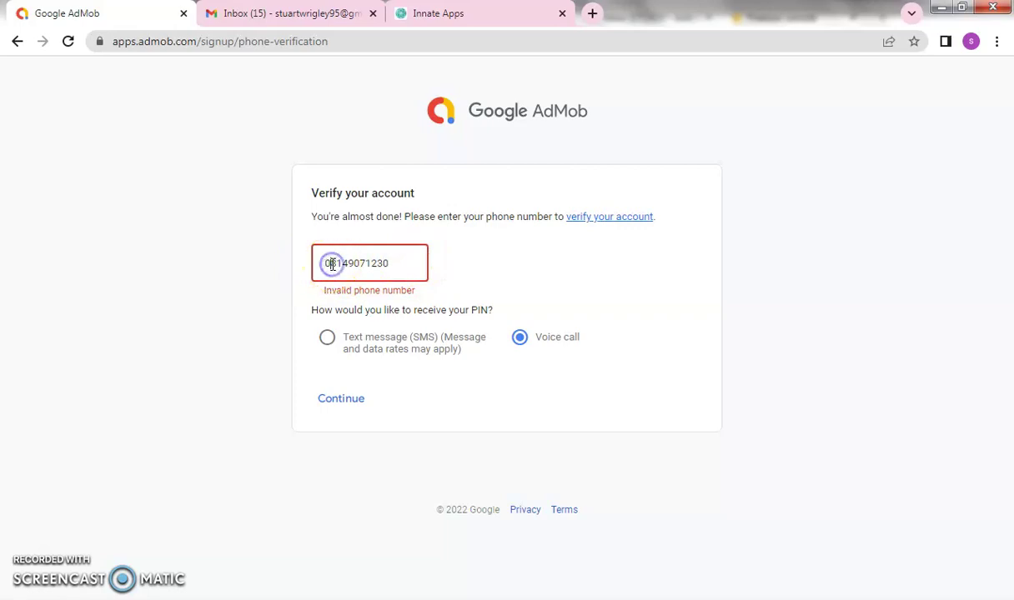
key(BackSpace)
text(234)
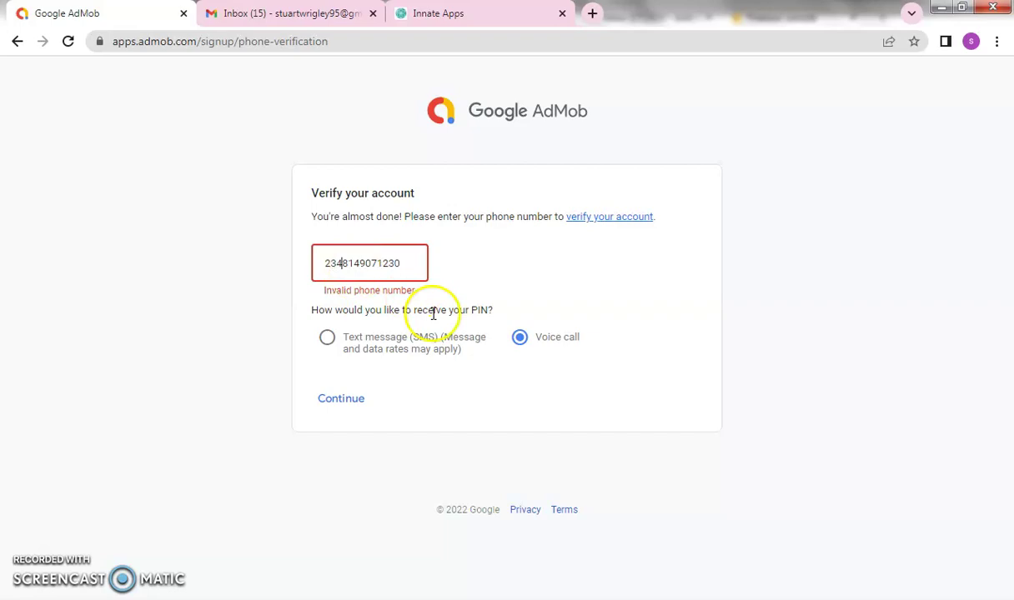
click(352, 397)
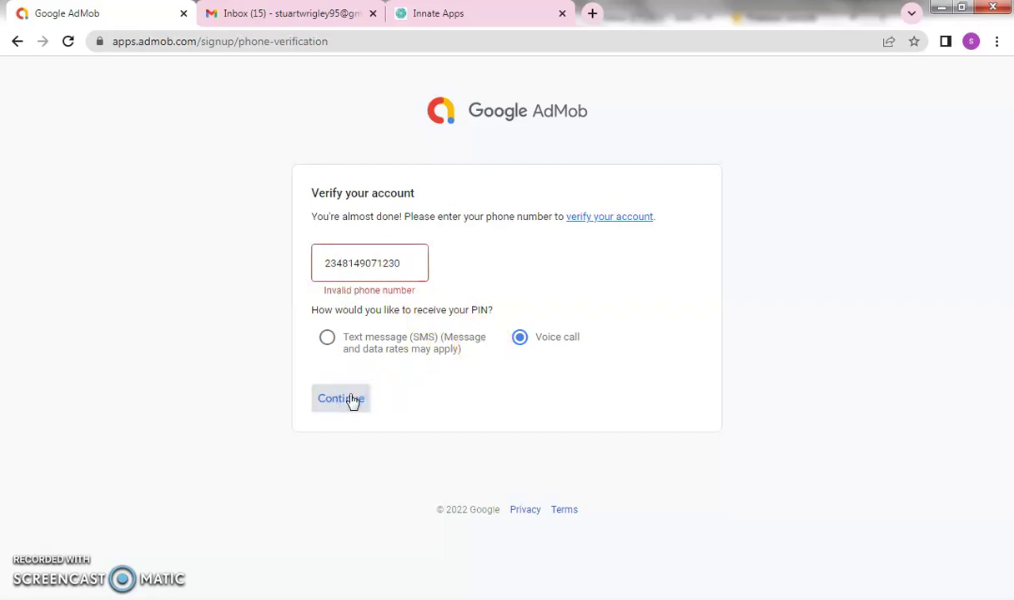
Delete the rejected phone number from the field
click(339, 272)
click(400, 260)
key(BackSpace)
key(BackSpace)
key(BackSpace)
key(BackSpace)
key(BackSpace)
key(BackSpace)
key(BackSpace)
key(BackSpace)
key(BackSpace)
key(BackSpace)
key(BackSpace)
key(BackSpace)
key(BackSpace)
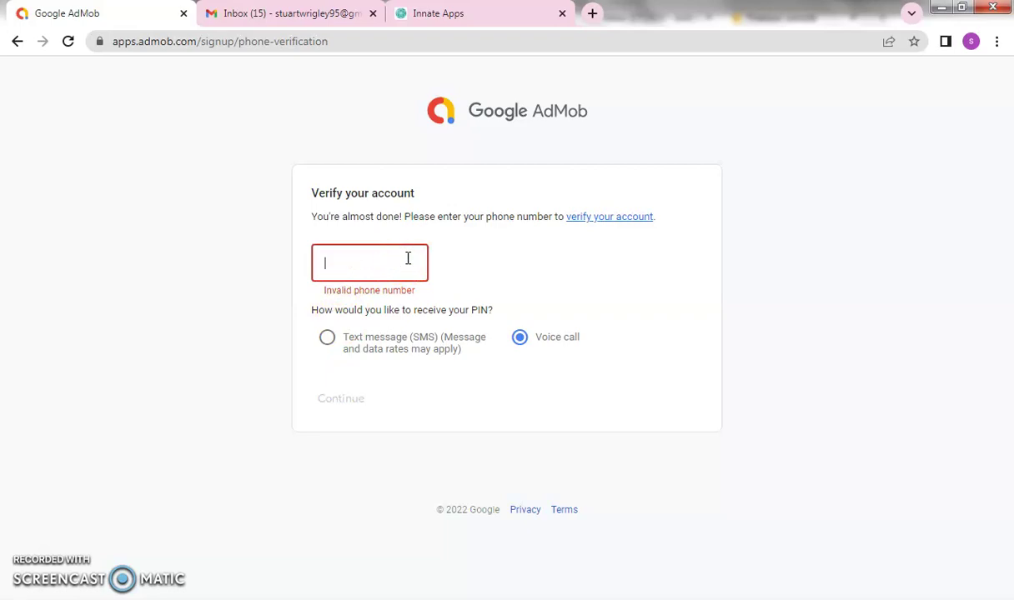
Open the account-verification help in a new tab, then begin the phone number with +
click(351, 263)
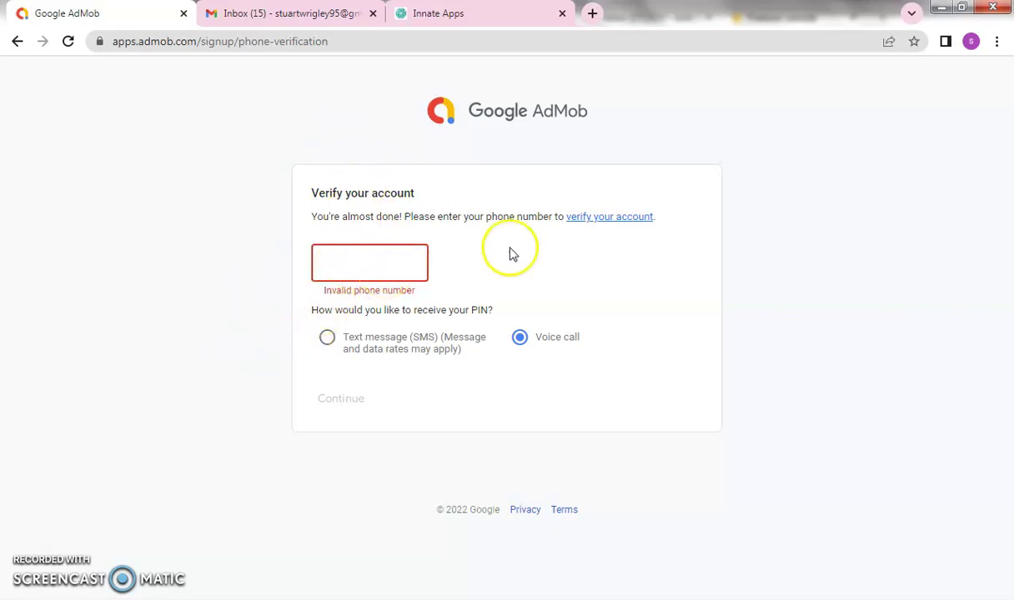
click(616, 219)
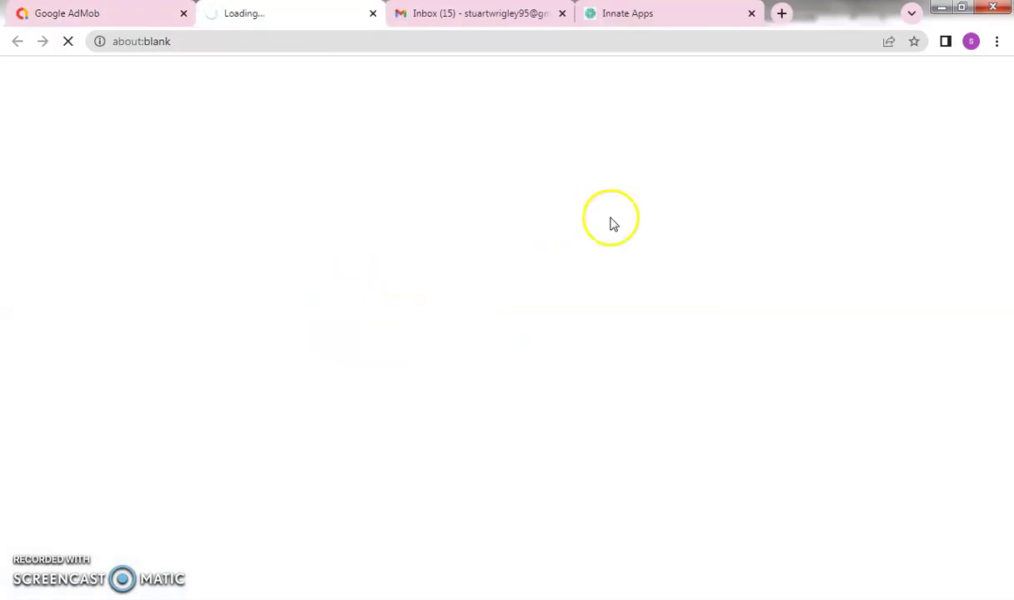
click(115, 10)
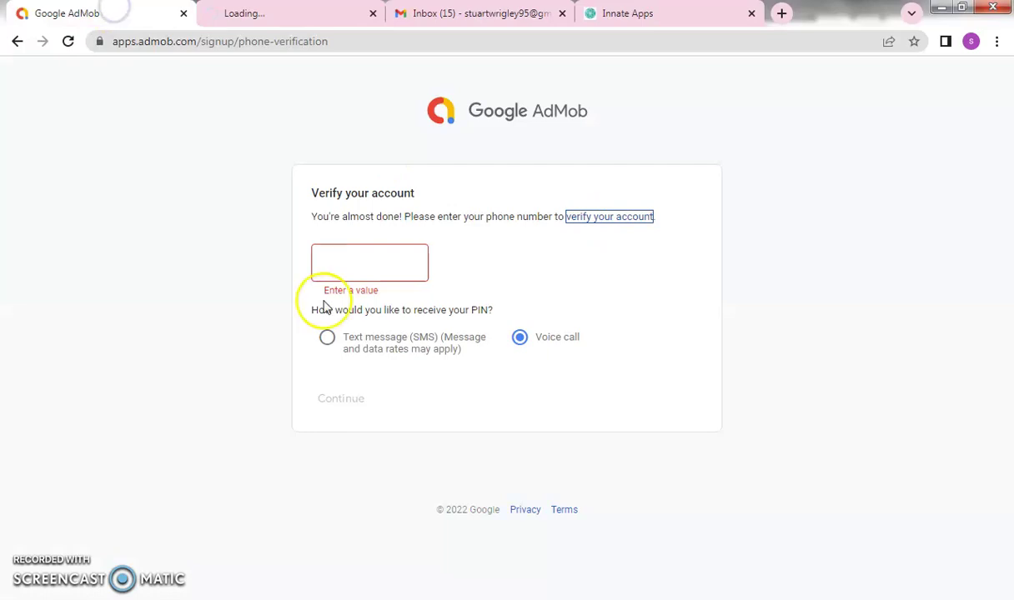
click(355, 260)
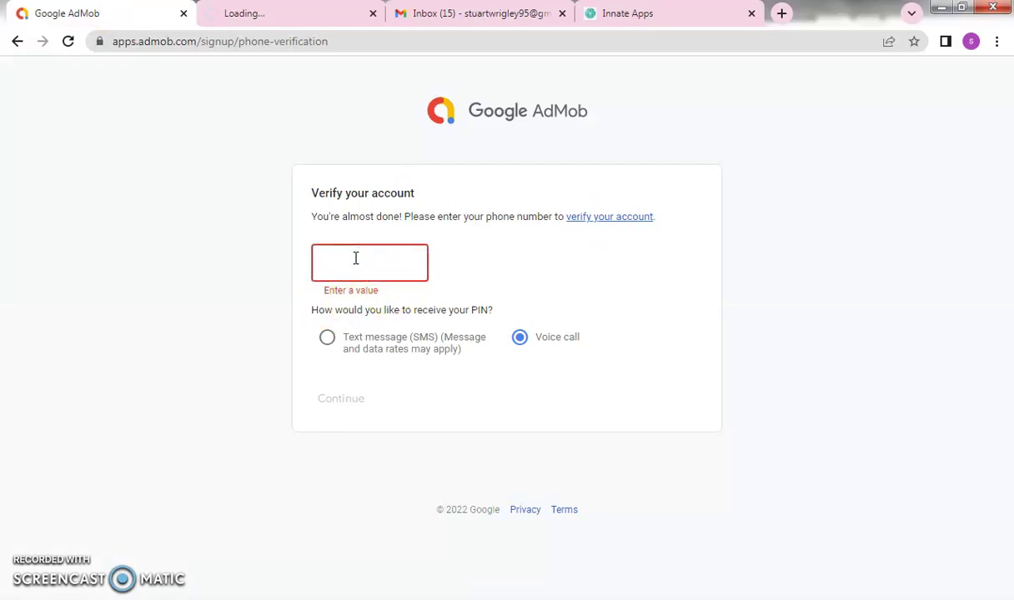
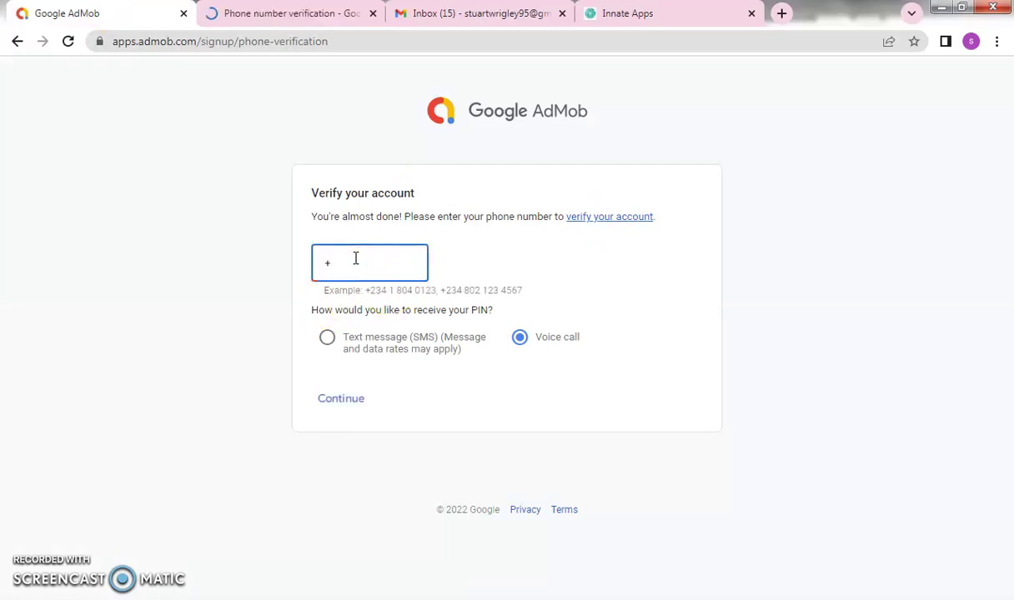
Finish the international phone number and submit it to reach the PIN entry page
click(357, 403)
click(357, 404)
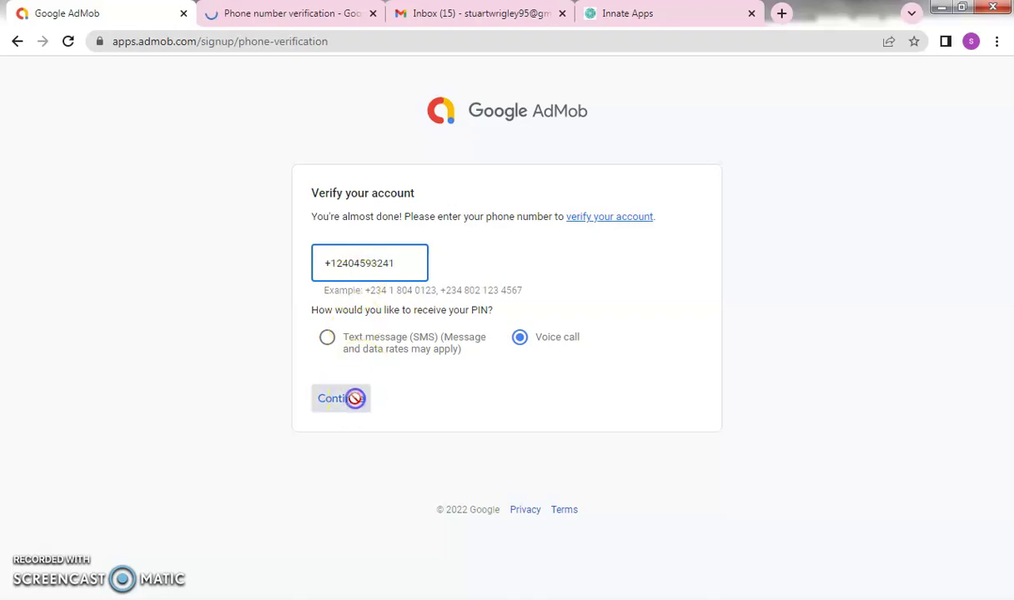
click(328, 337)
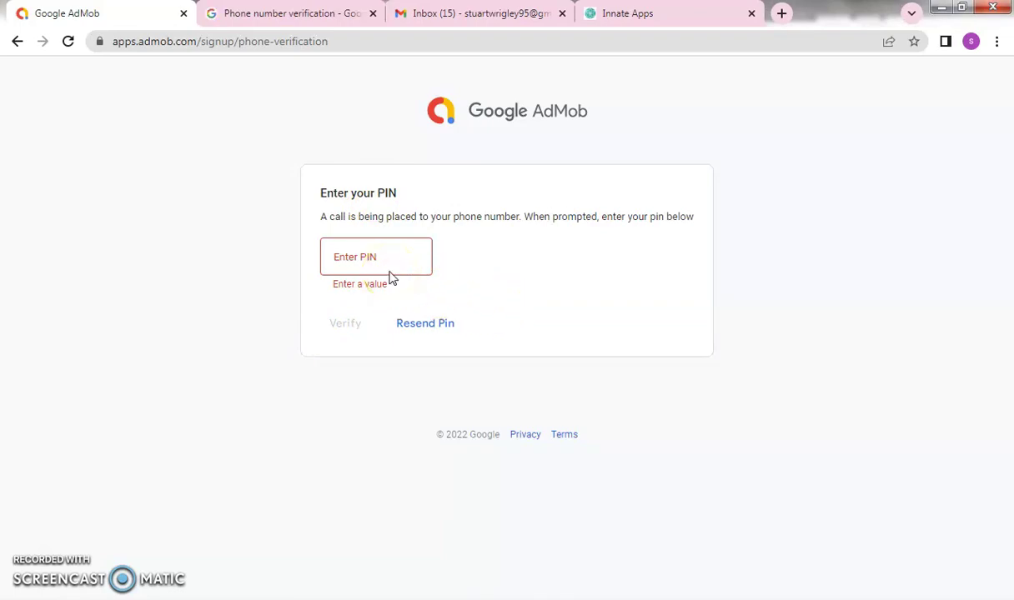
Go back from PIN entry to the verification form, keeping the number and voice call
click(15, 44)
click(337, 272)
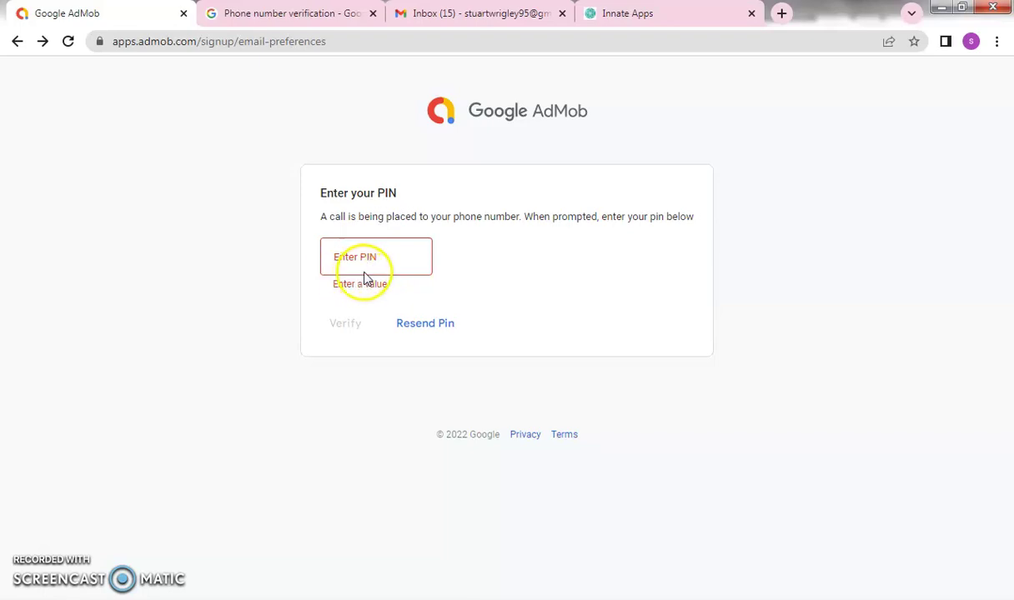
click(364, 259)
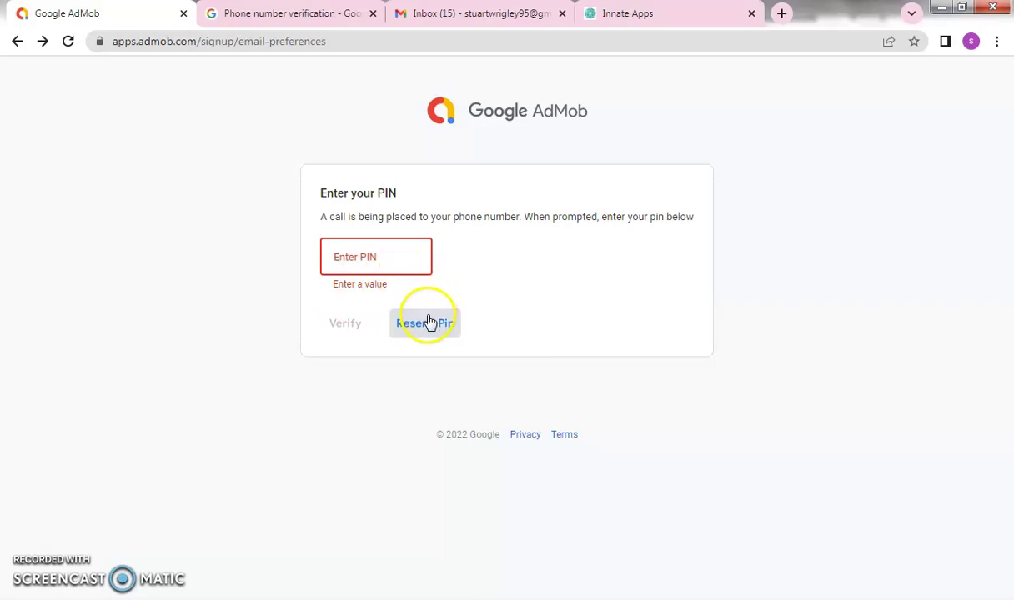
click(356, 263)
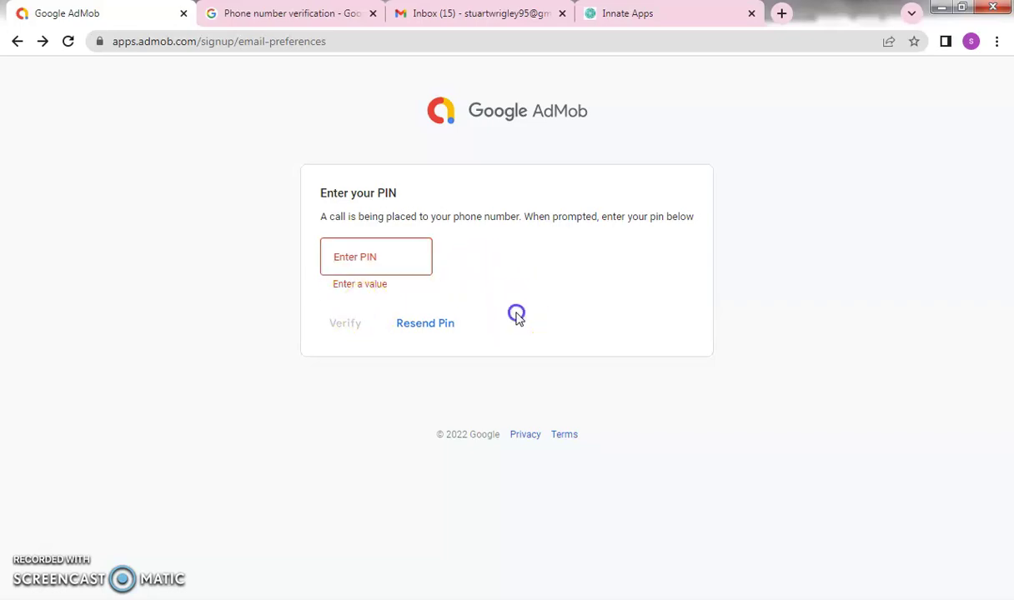
click(418, 329)
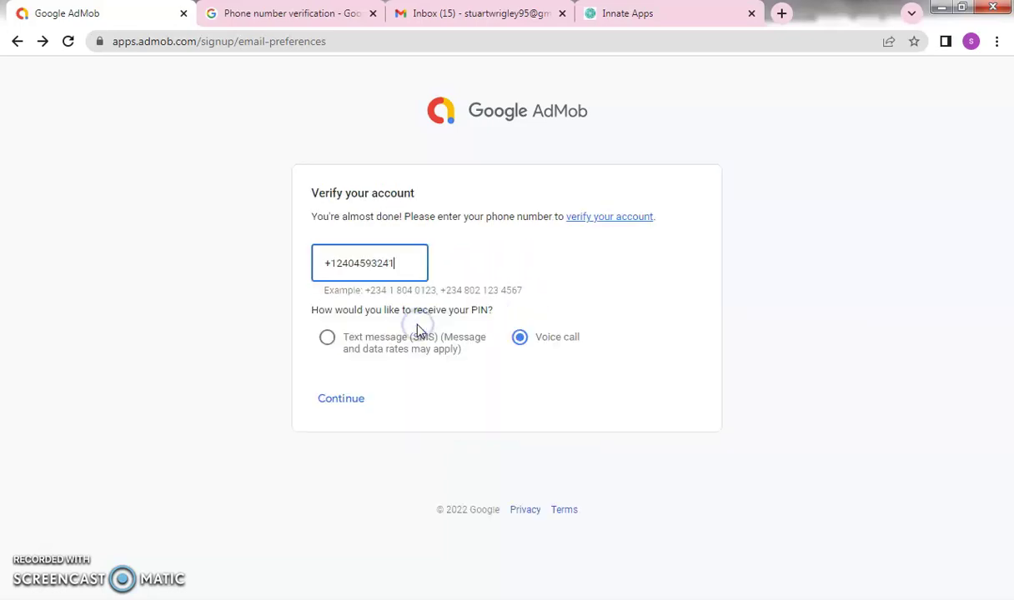
Switch PIN delivery to text message (SMS) and send the PIN
click(330, 337)
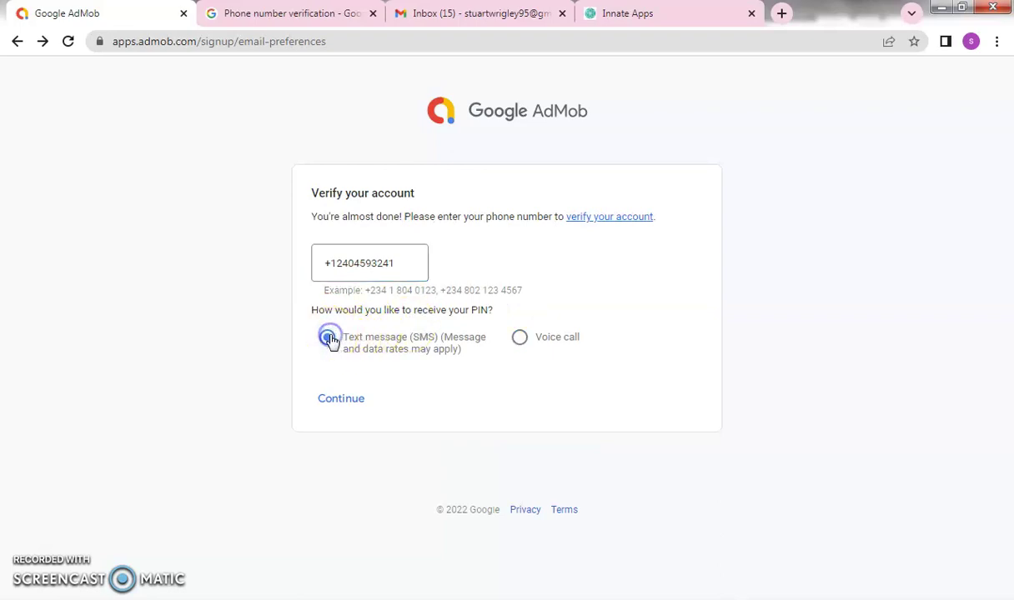
click(338, 394)
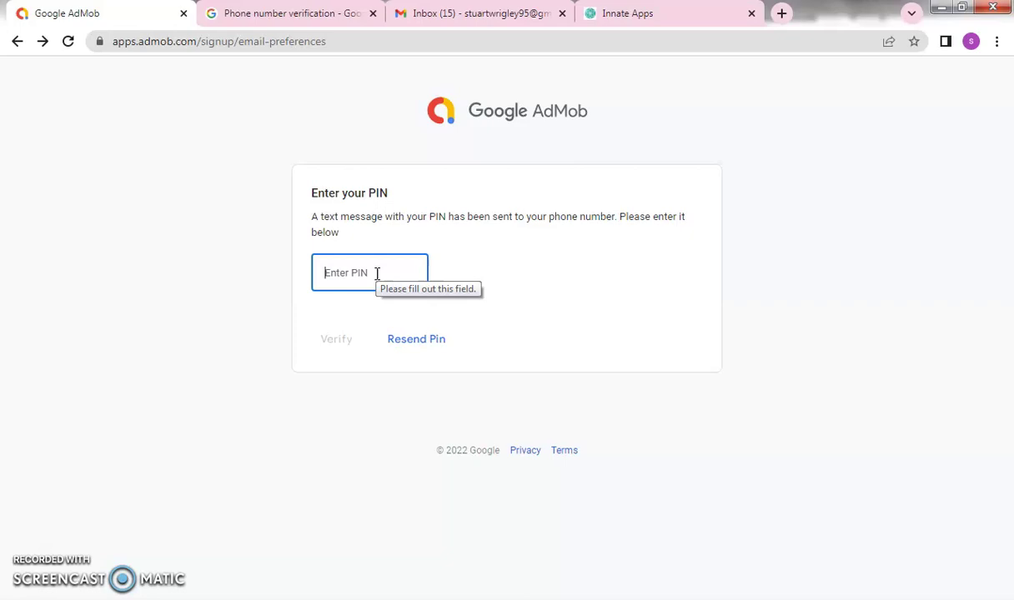
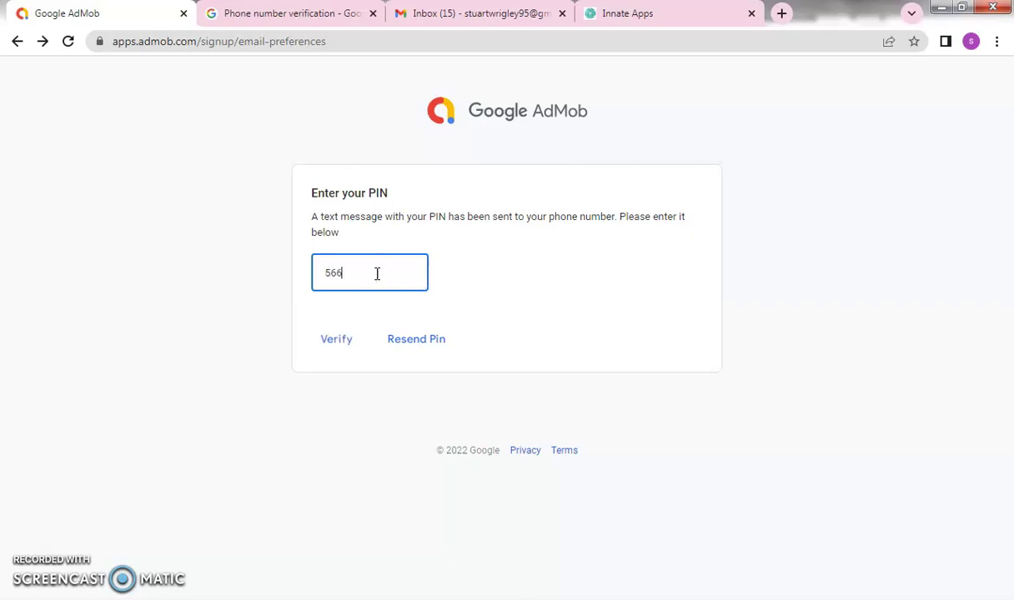
Enter the PIN received by SMS and verify it
click(341, 338)
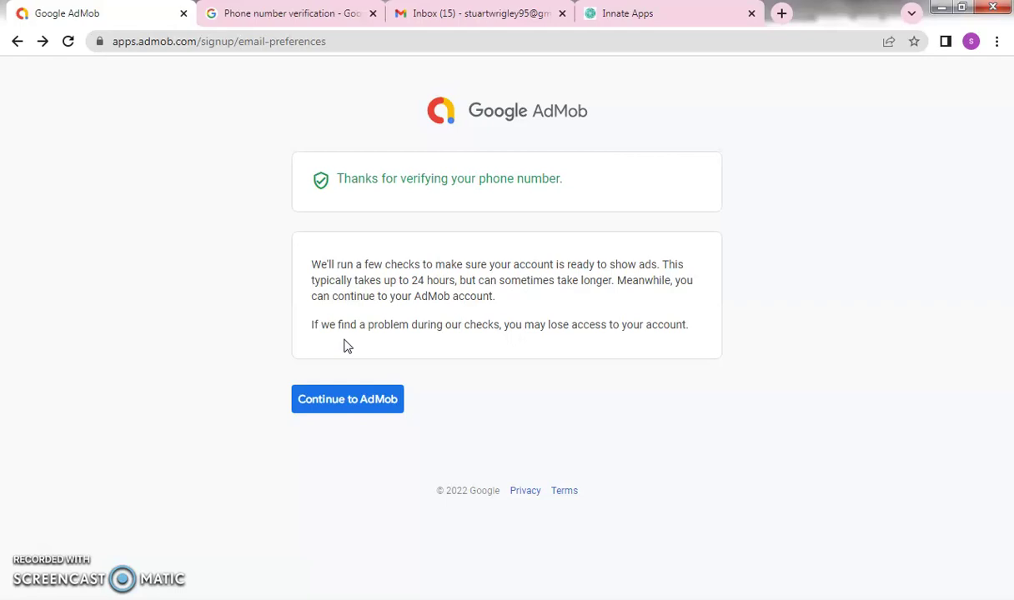
Continue from the phone-verified confirmation page into the AdMob account
click(332, 401)
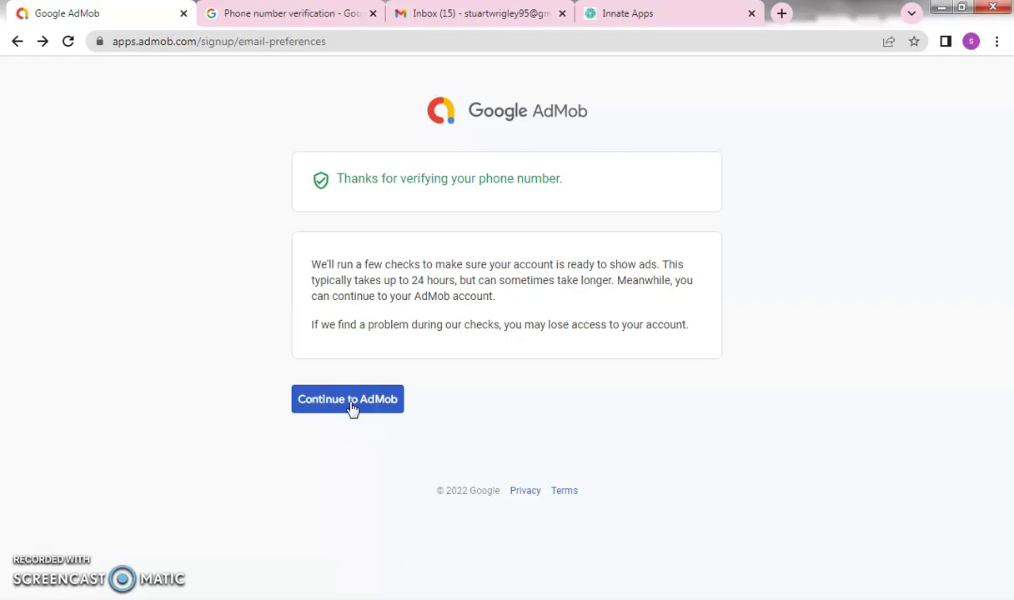
click(349, 400)
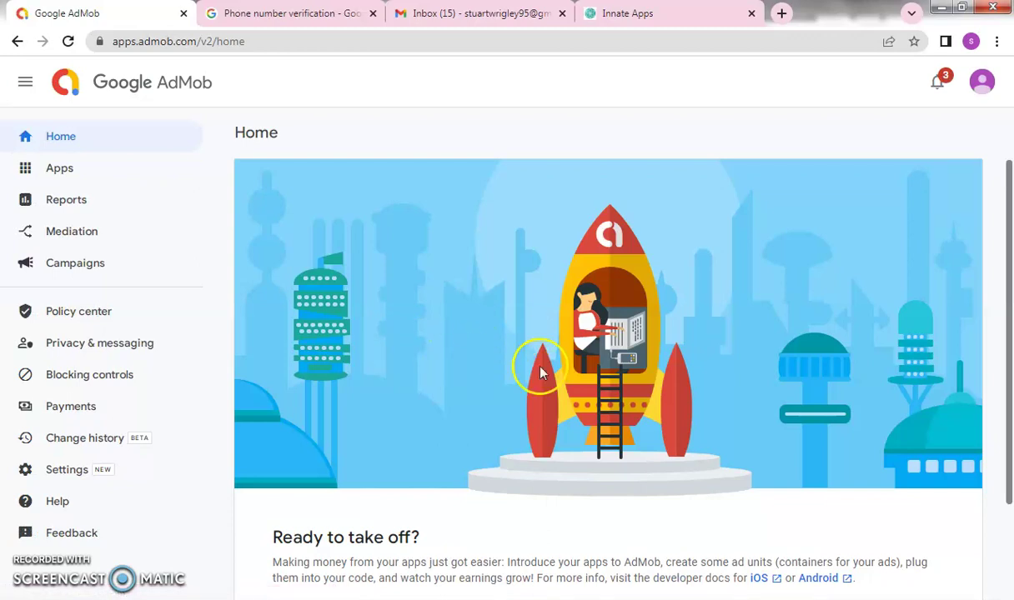
Start the Set up a new app form from the Home page's GET STARTED
drag(1008, 227, 1009, 337)
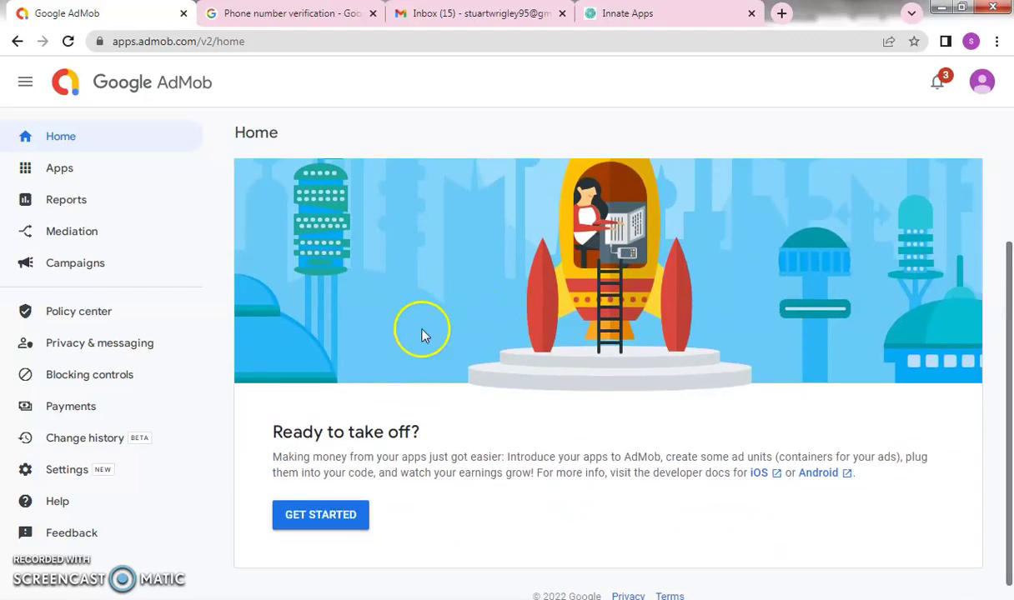
click(327, 514)
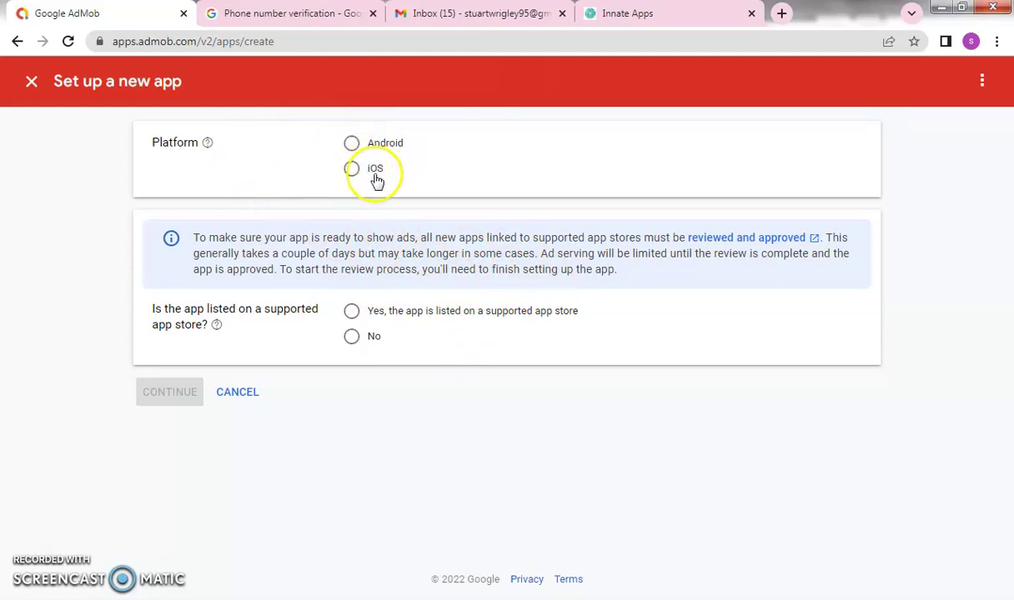
Add an Android app named 'owodaily' that is not listed on any app store
click(351, 143)
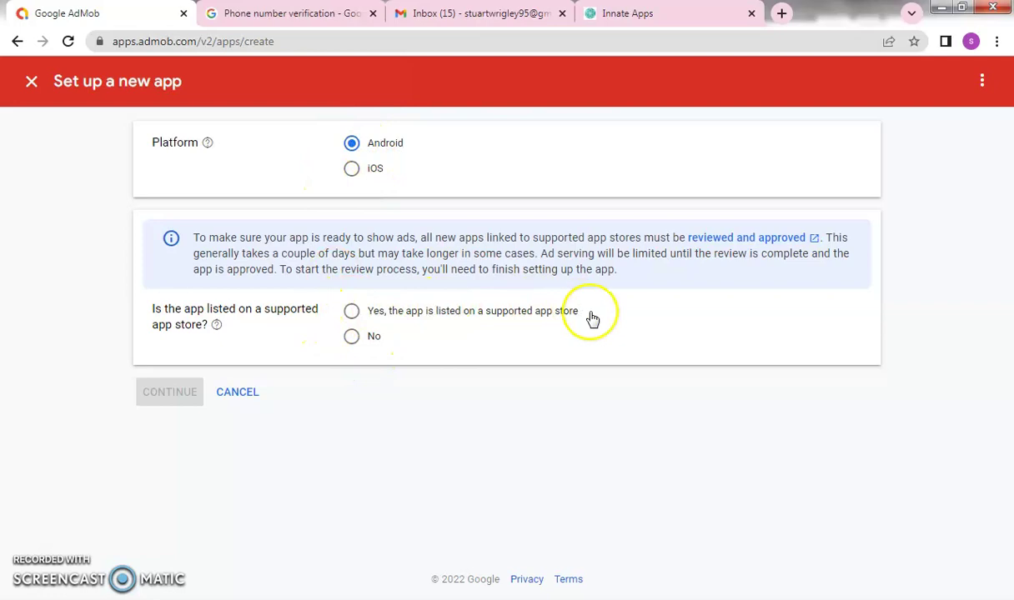
click(353, 337)
click(171, 392)
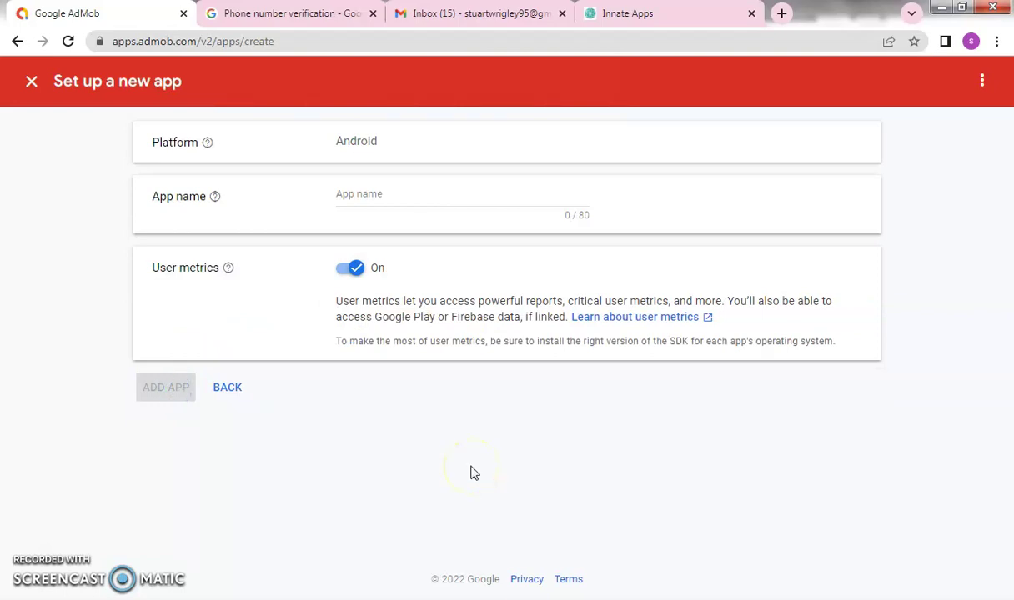
click(371, 195)
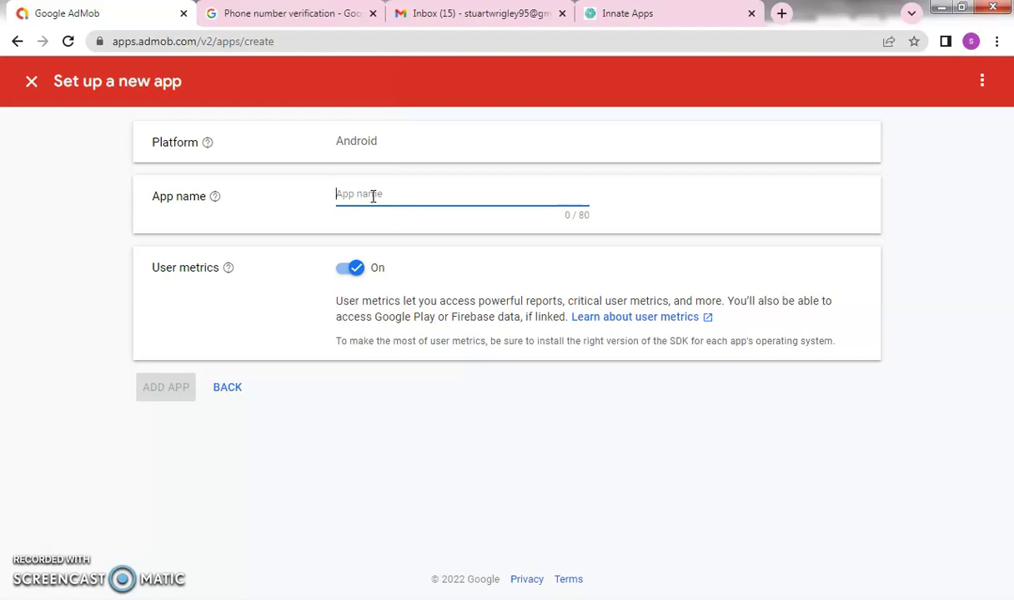
text(ow)
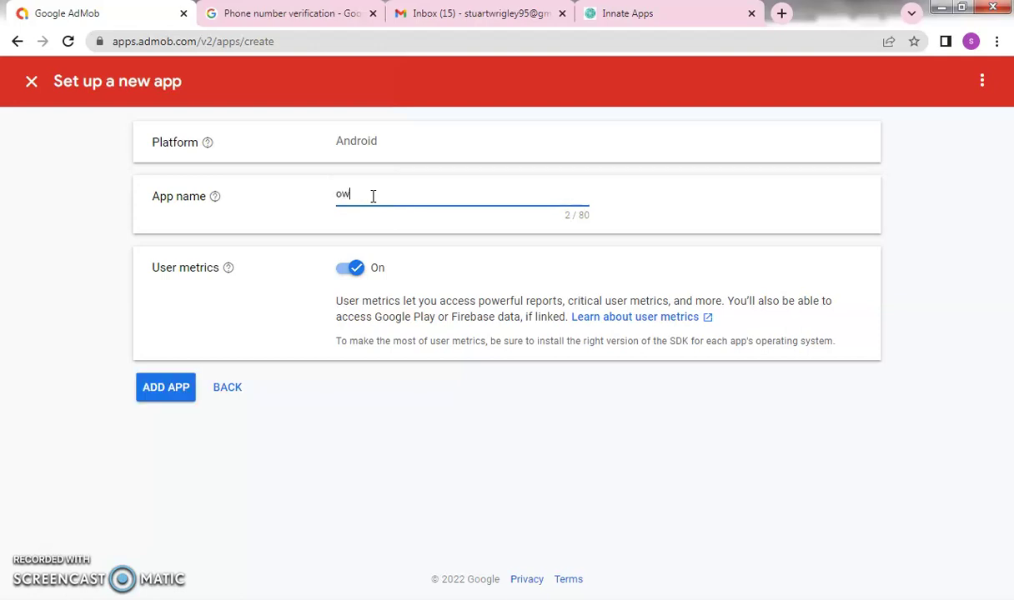
text(odaily)
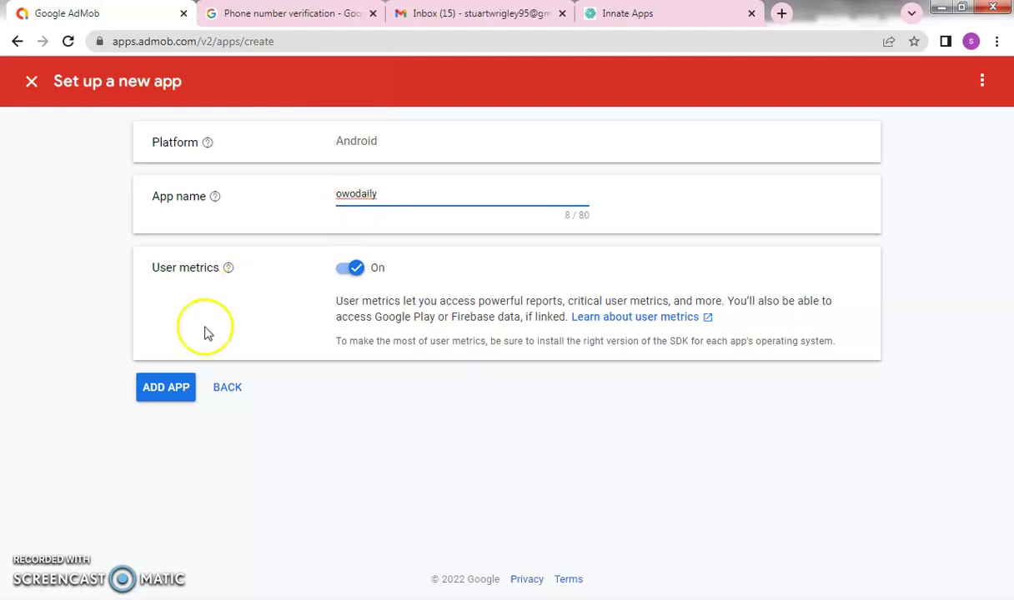
click(173, 386)
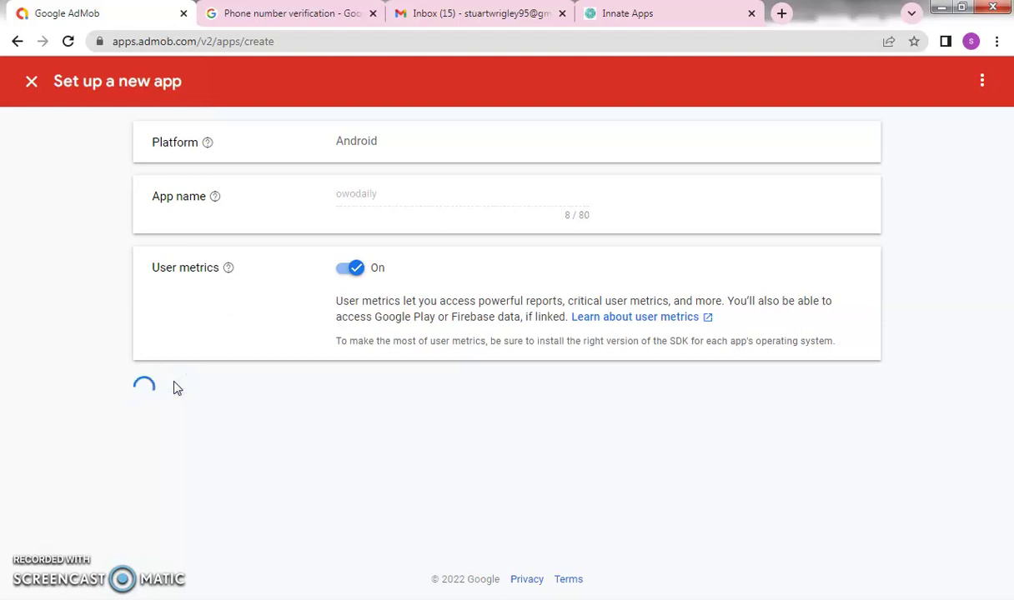
click(171, 341)
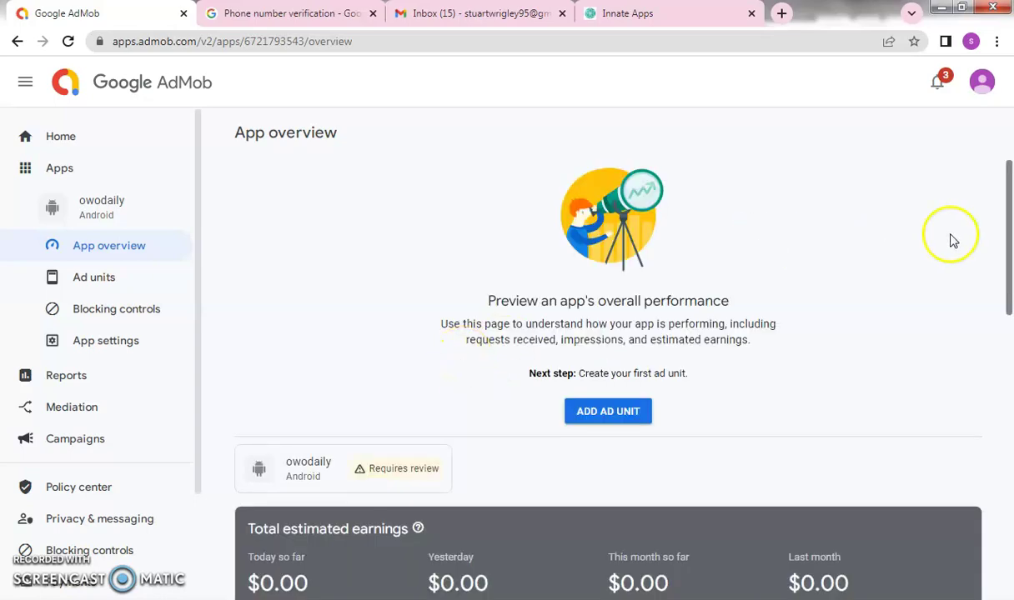
Begin creating owodaily's first ad unit from its App overview page
mouse_move(1009, 219)
mouse_down()
mouse_move(1008, 350)
mouse_move(1007, 213)
mouse_up()
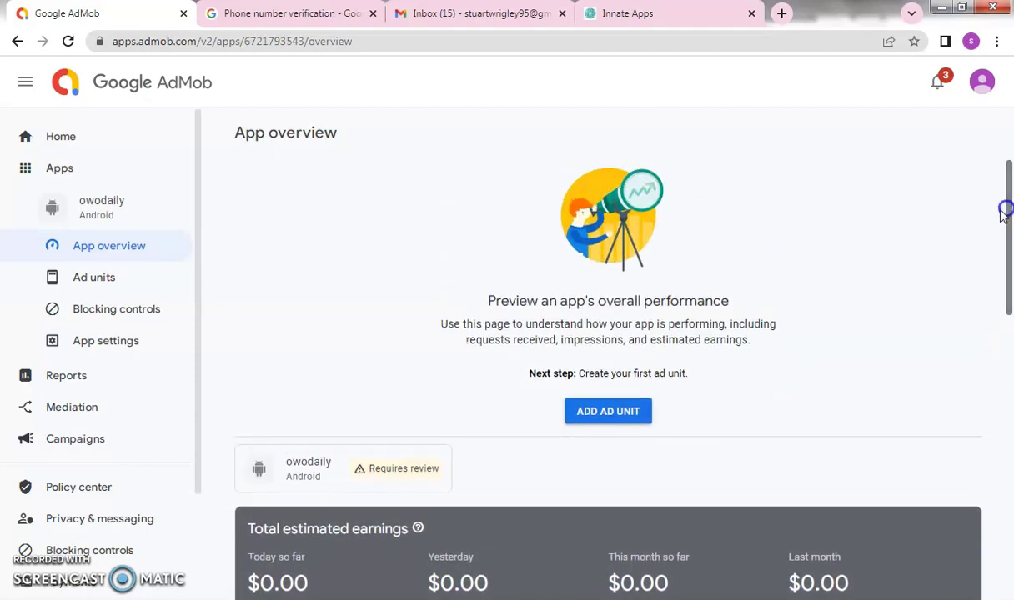
click(609, 413)
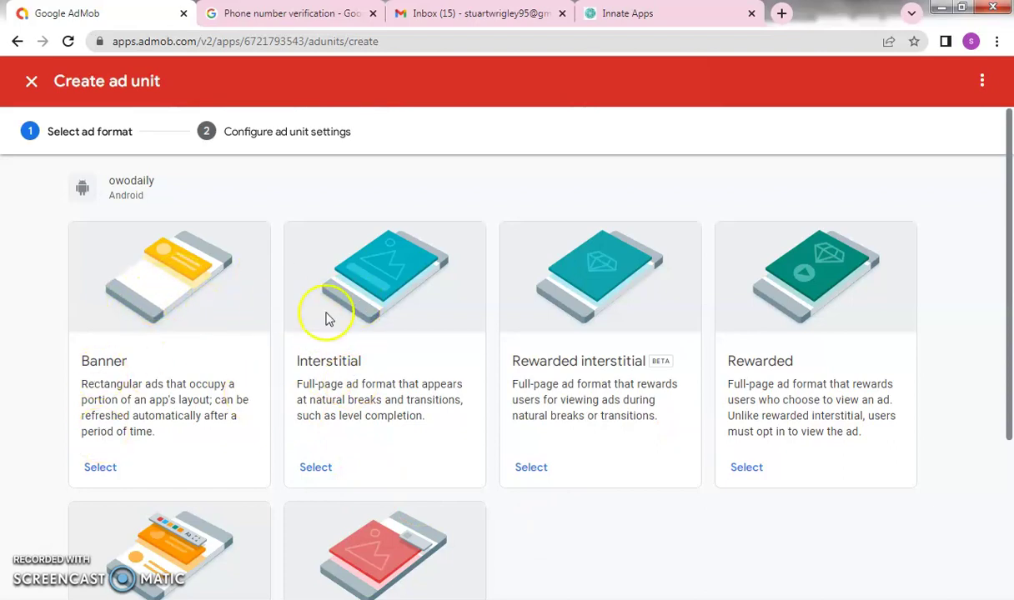
Create a Banner ad unit named 'Owodailybanner' for the owodaily app
click(114, 467)
click(397, 308)
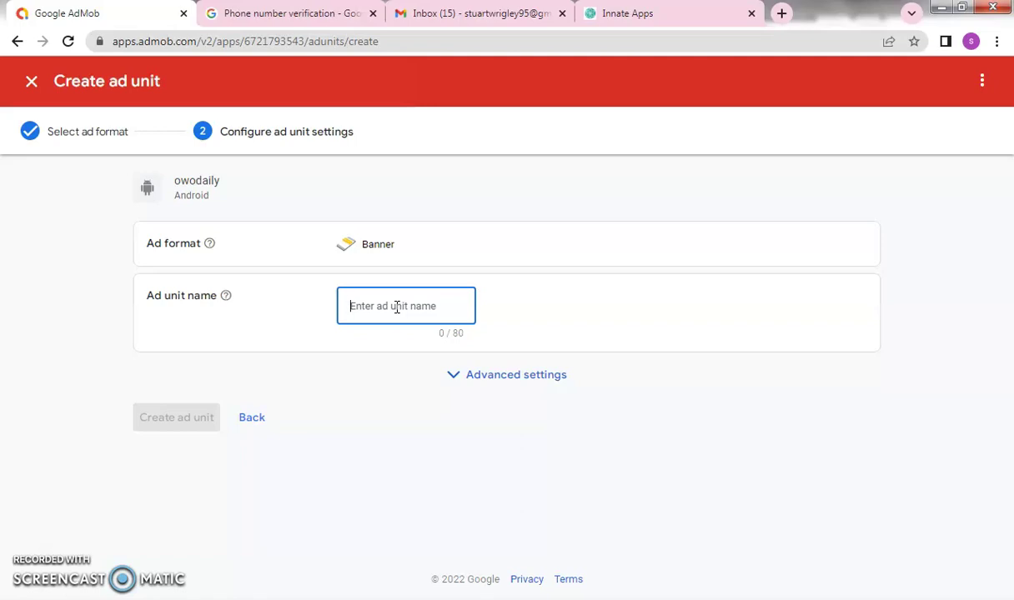
text(odailybanner)
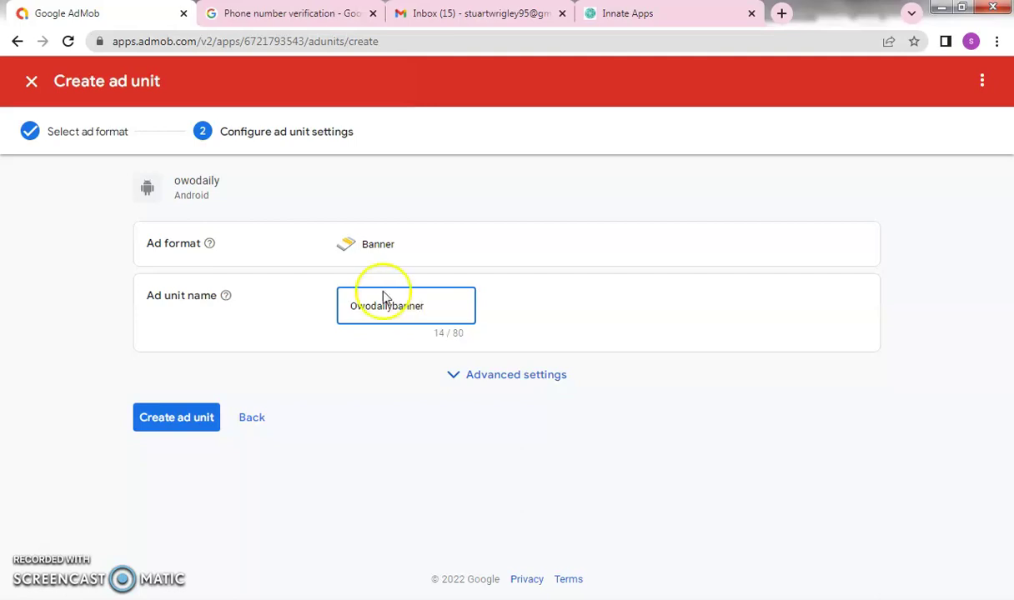
click(182, 415)
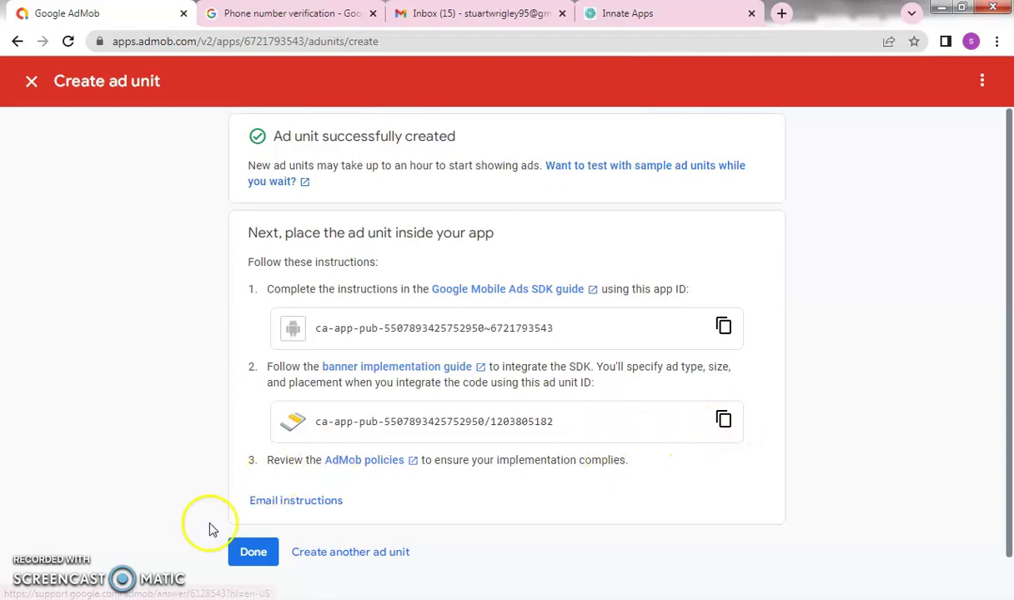
click(254, 552)
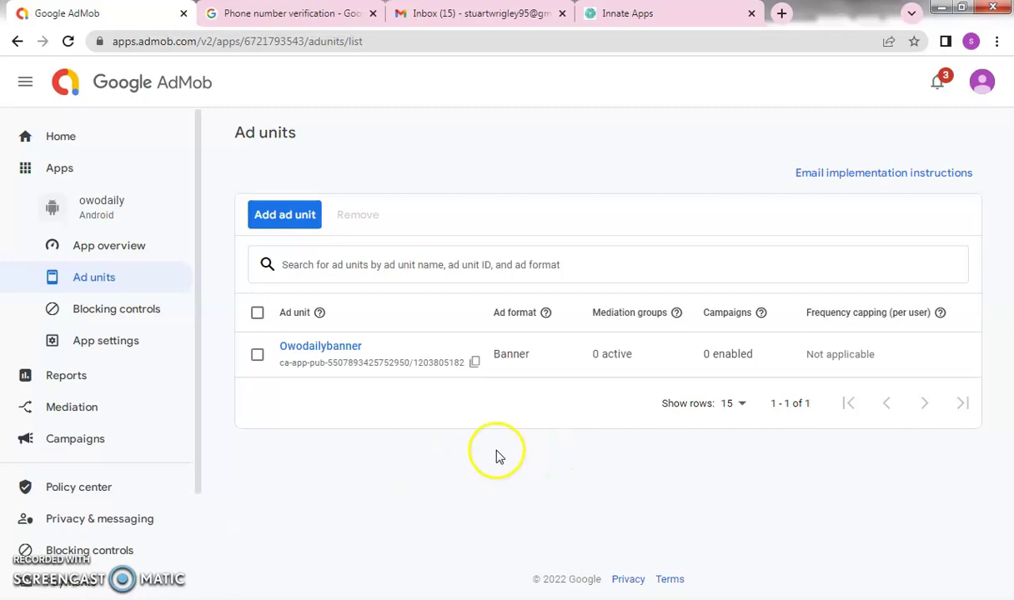
Add an Interstitial ad unit named 'Owodailyinterstitial' to owodaily
click(268, 216)
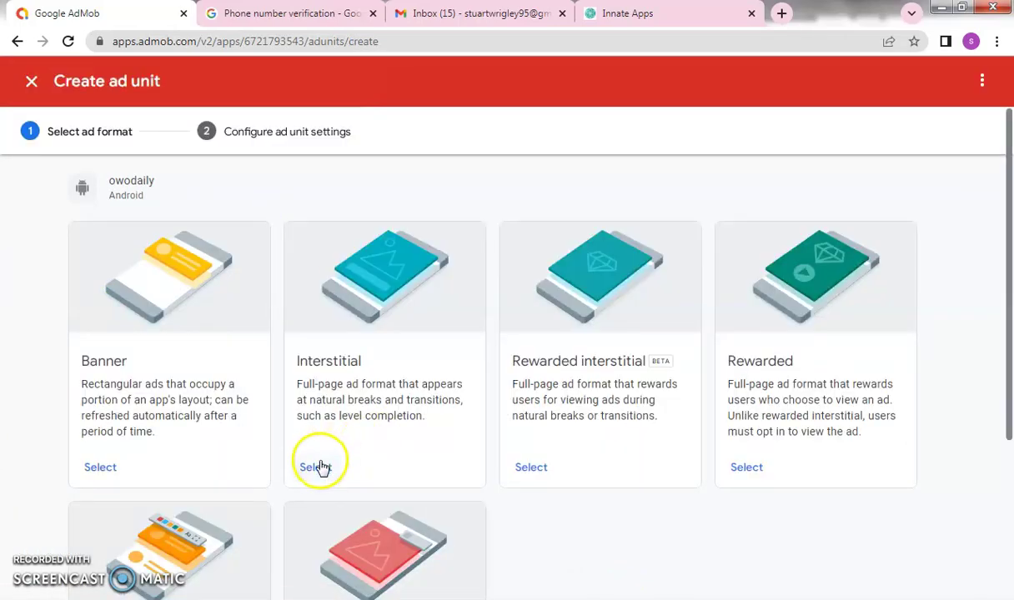
click(324, 460)
click(380, 303)
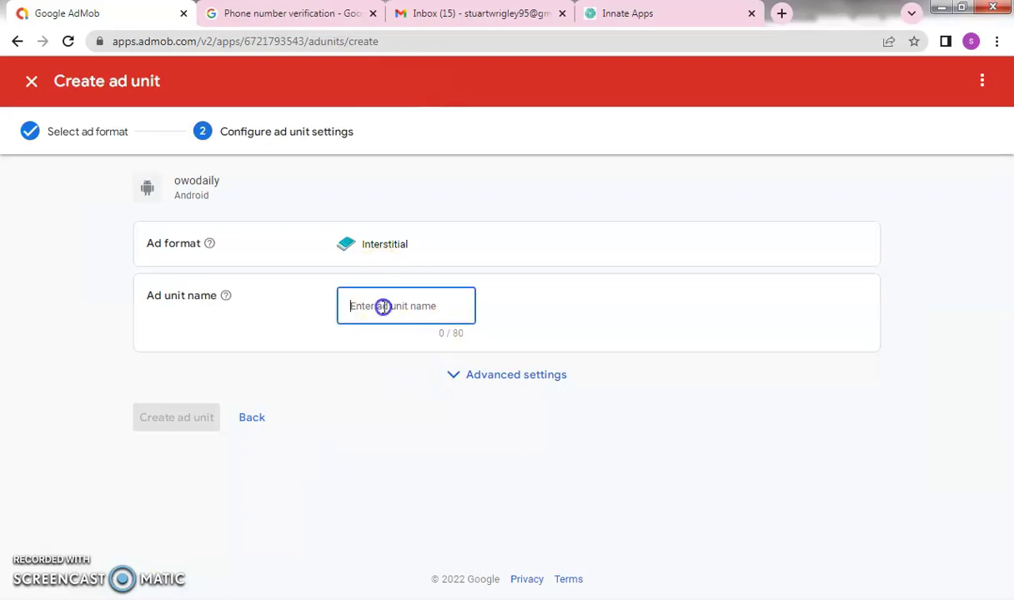
text(odailyinterstitial)
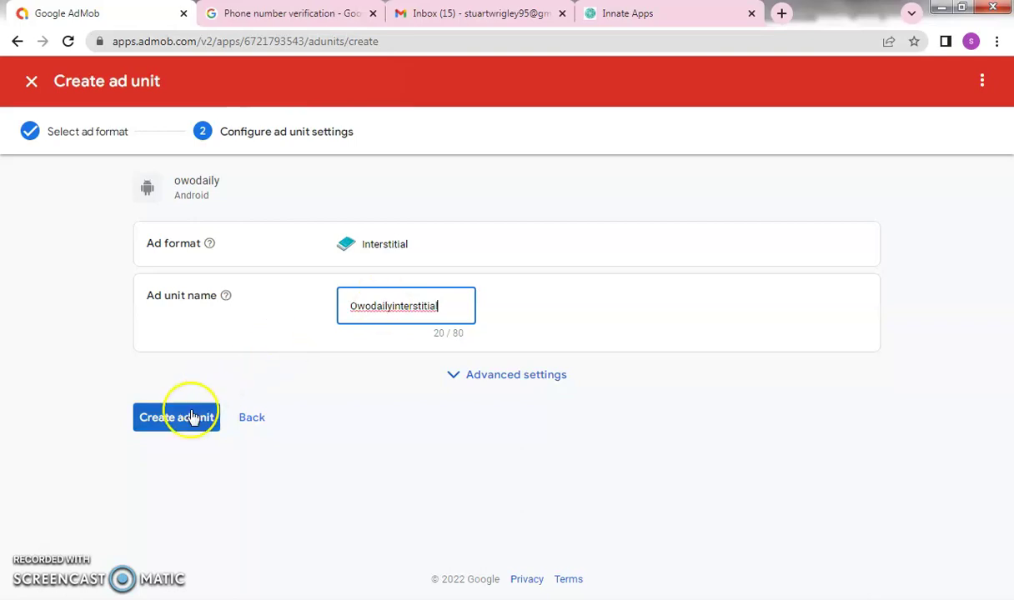
click(185, 418)
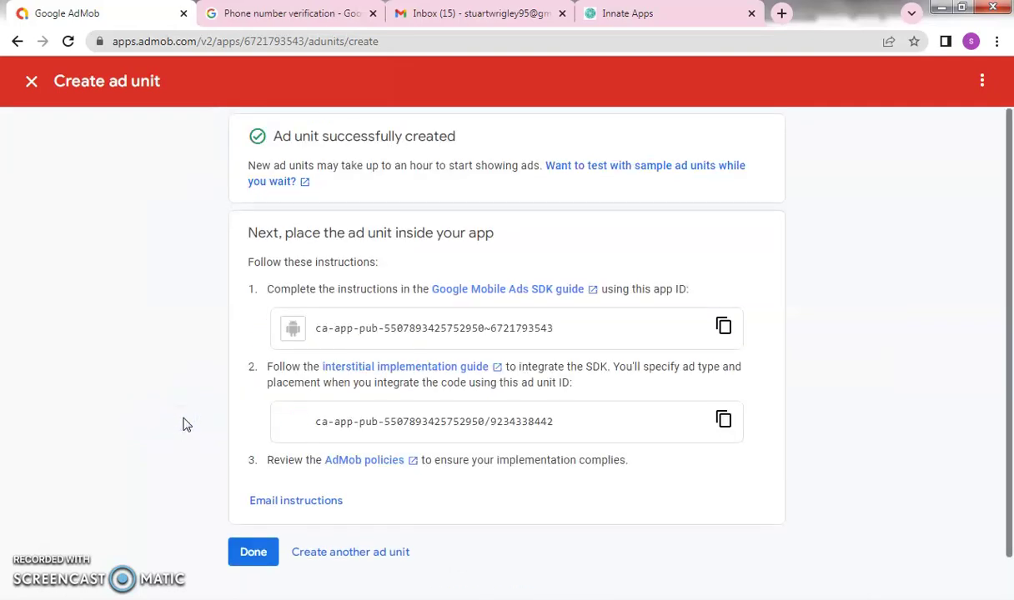
click(267, 553)
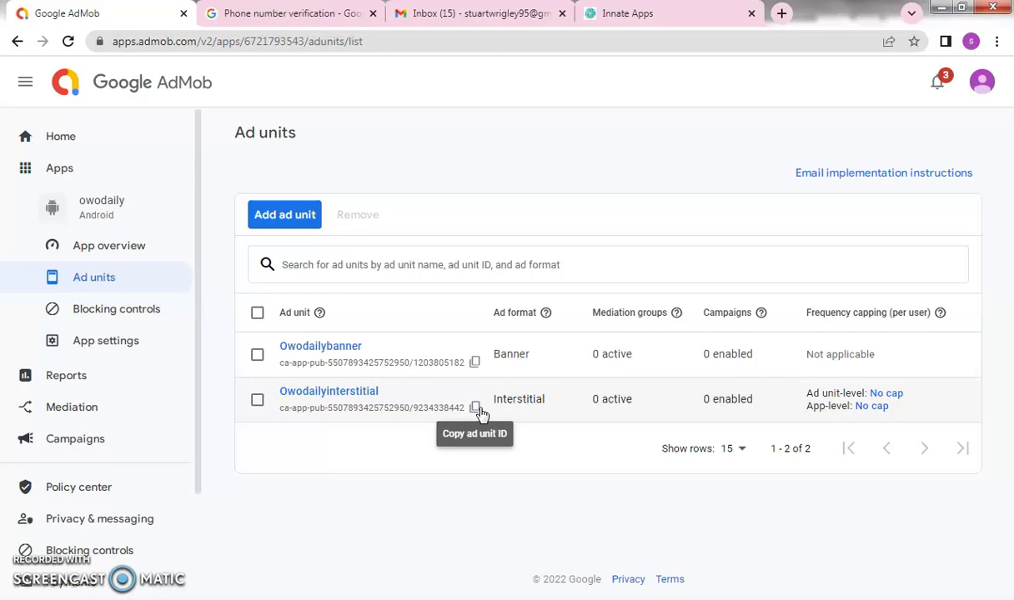
click(475, 408)
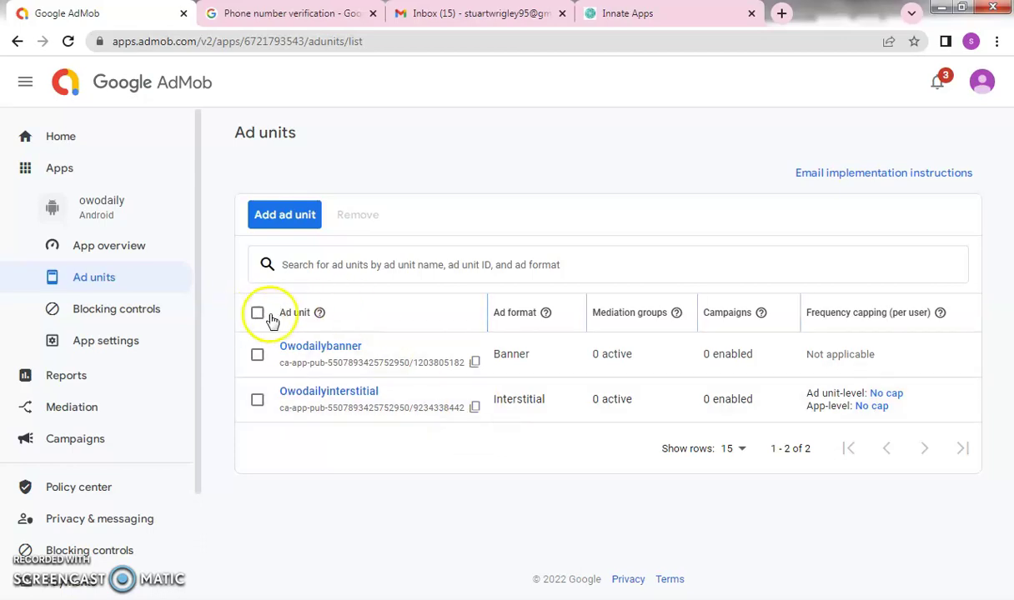